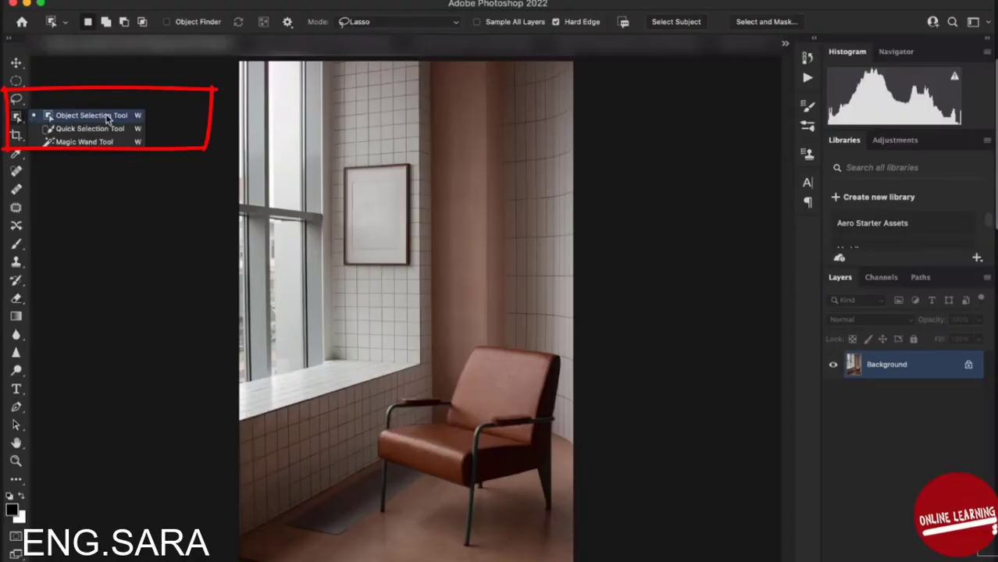
# Enable Object Finder on the Object Selection Tool and select the brown leather armchair
pyautogui.click(108, 118)
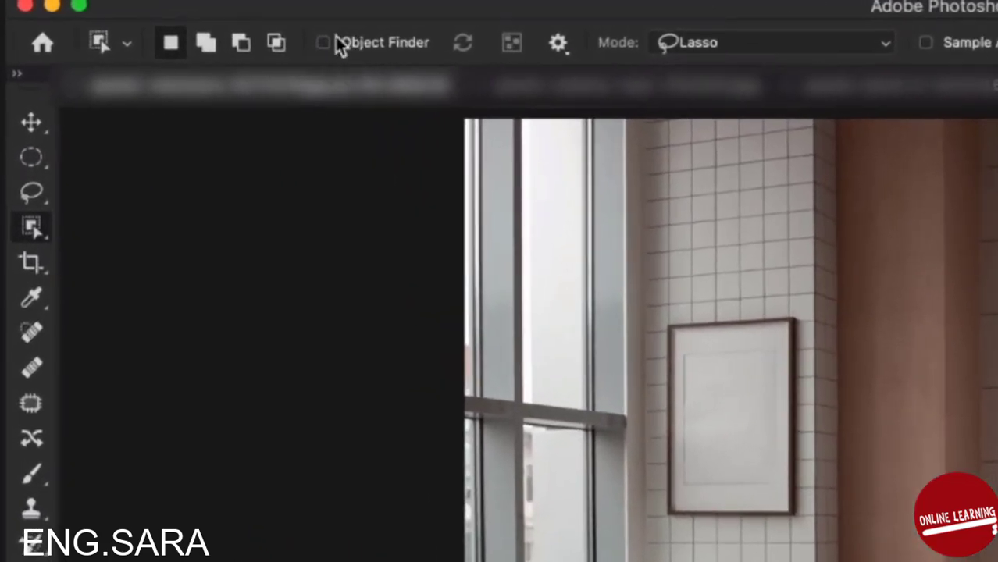
pyautogui.click(331, 43)
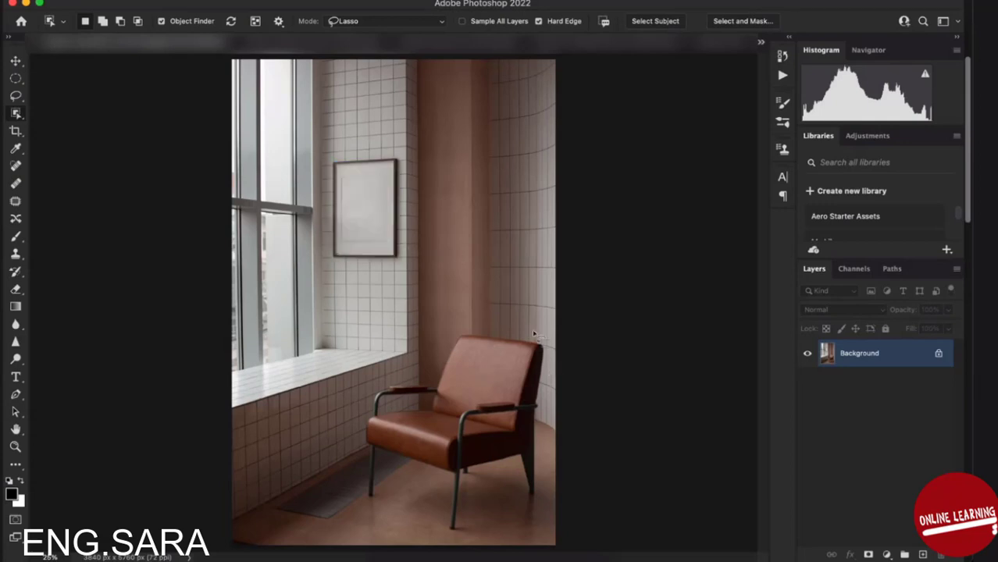
pyautogui.click(485, 376)
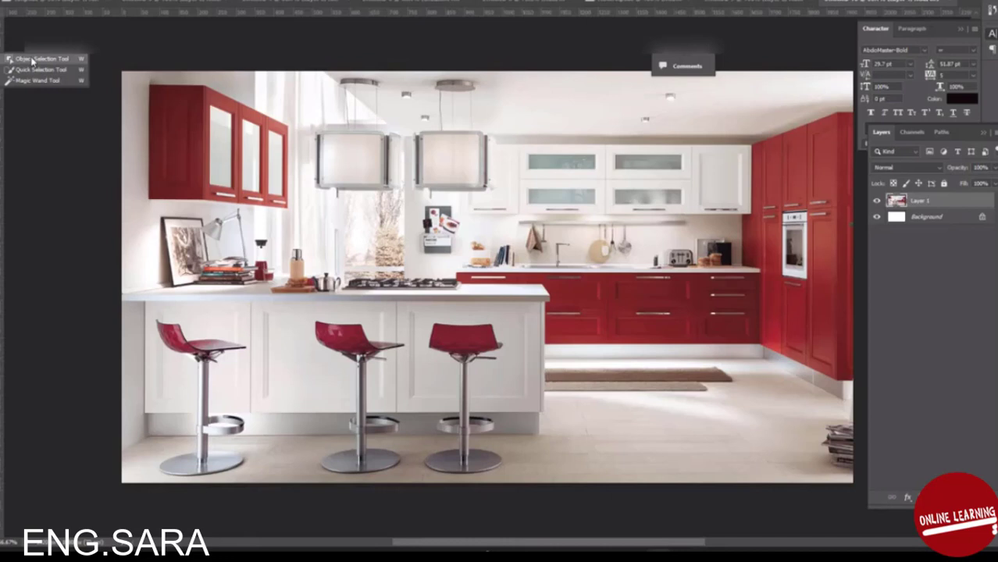
# Select the left bar stool, then the third stool, then the upper-left red wall cabinet
pyautogui.click(32, 60)
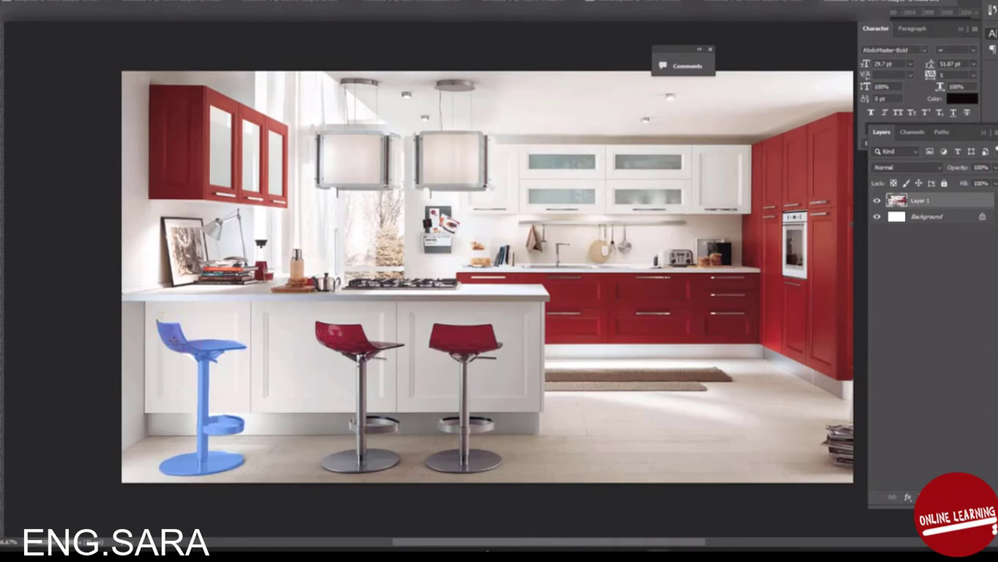
pyautogui.click(199, 344)
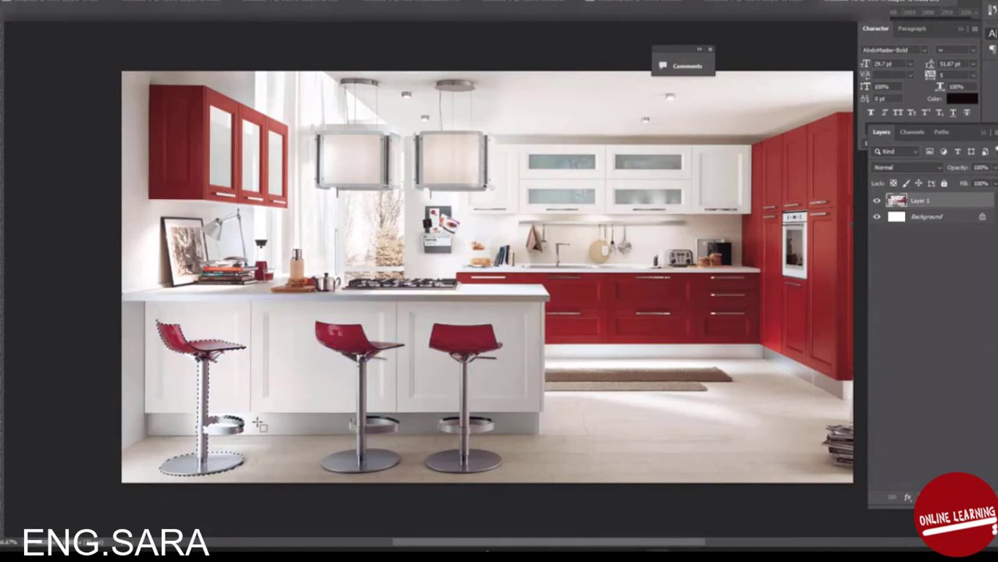
pyautogui.press('ctrl')
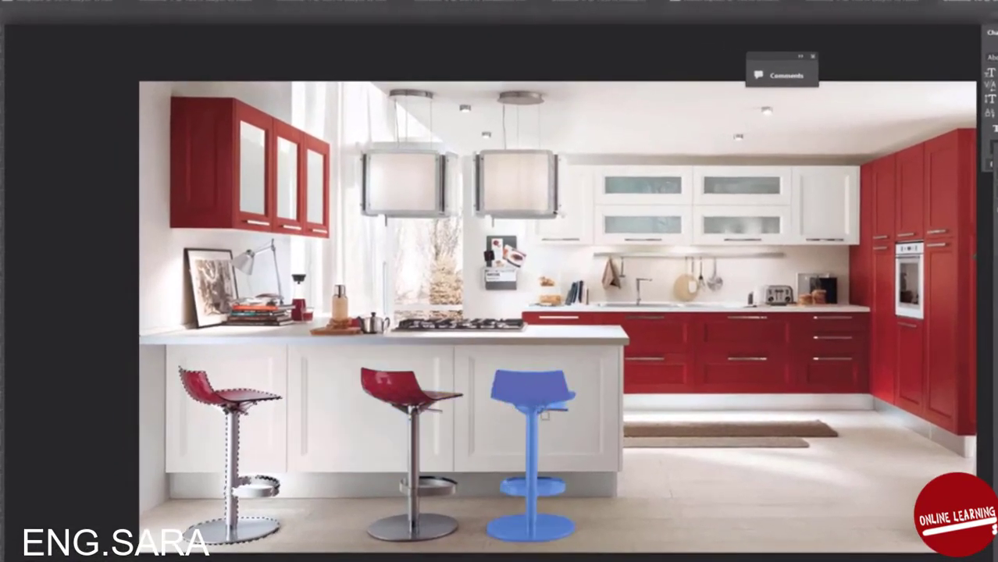
pyautogui.click(536, 395)
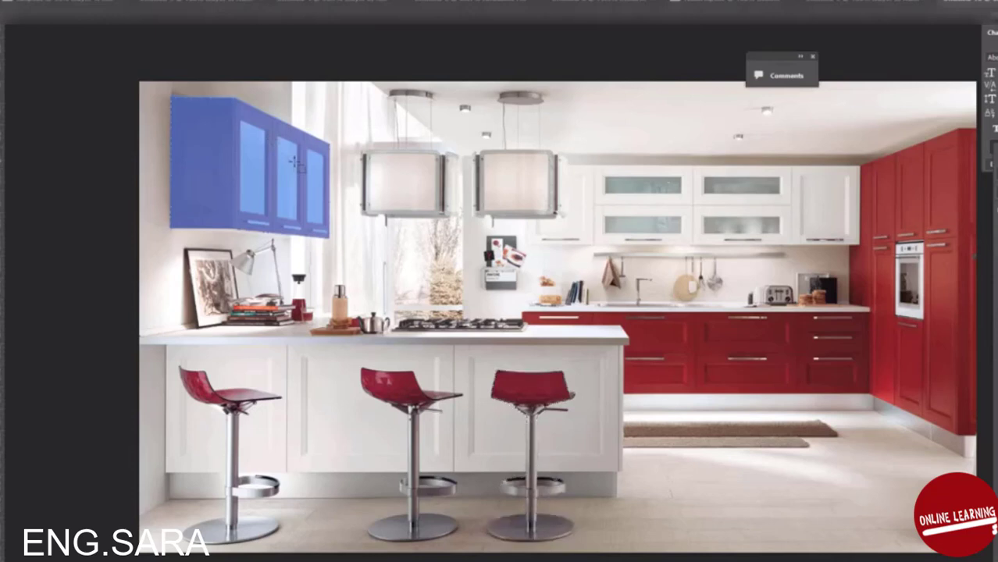
pyautogui.click(295, 163)
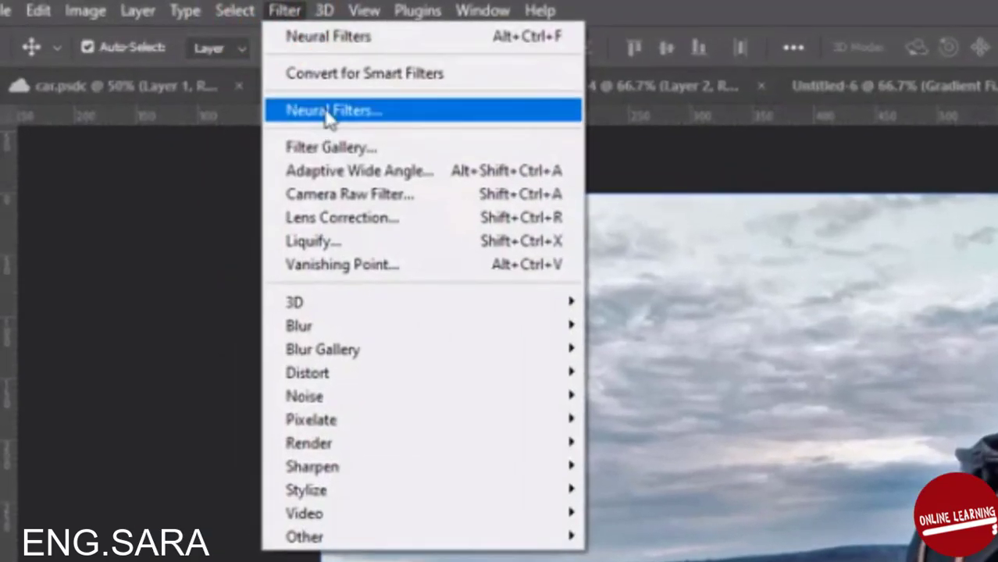
# Enable Landscape Mixer and compare the snowy mountain preset against the original photo
pyautogui.click(328, 111)
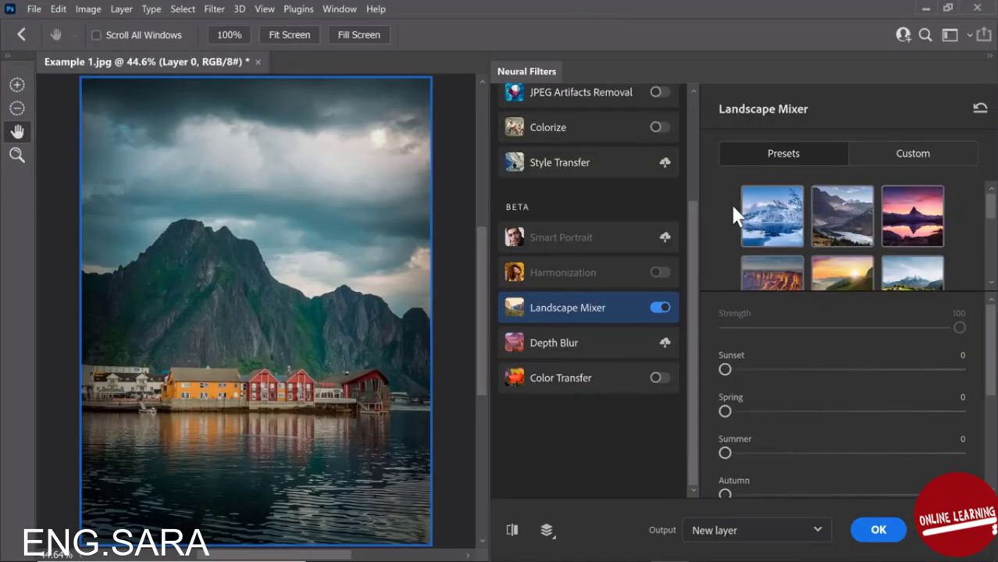
pyautogui.click(909, 153)
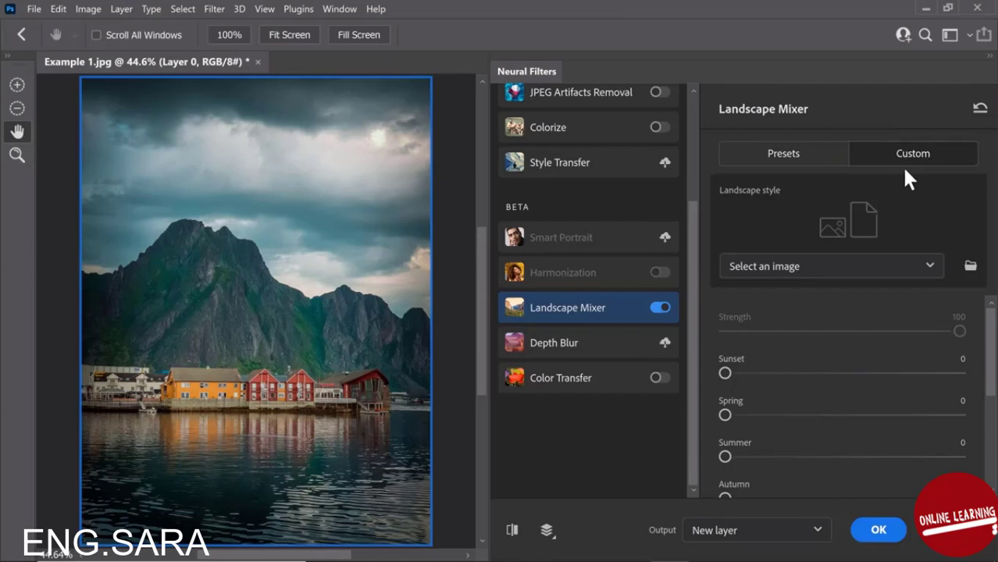
pyautogui.click(796, 155)
pyautogui.click(765, 226)
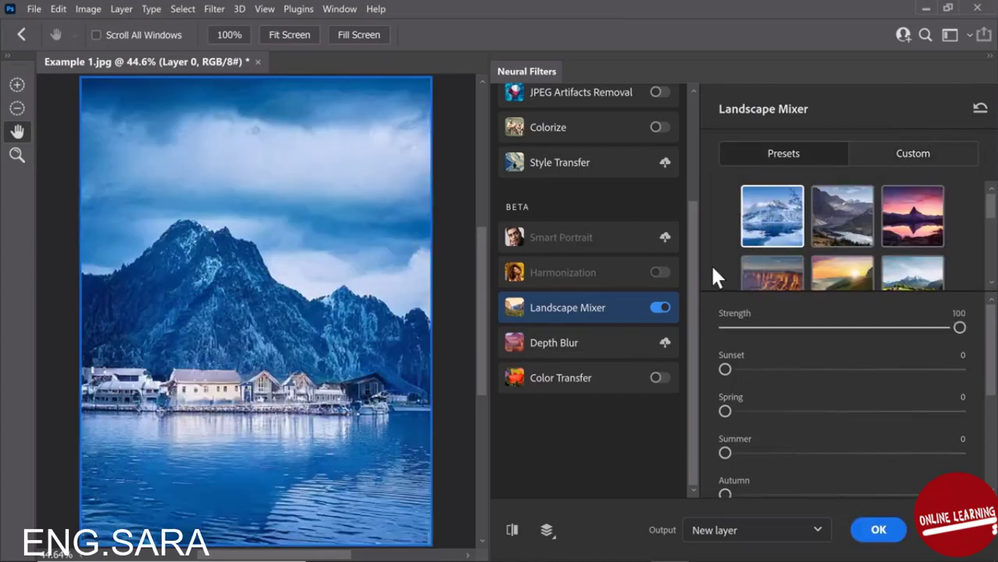
pyautogui.click(512, 531)
pyautogui.click(513, 531)
pyautogui.click(512, 530)
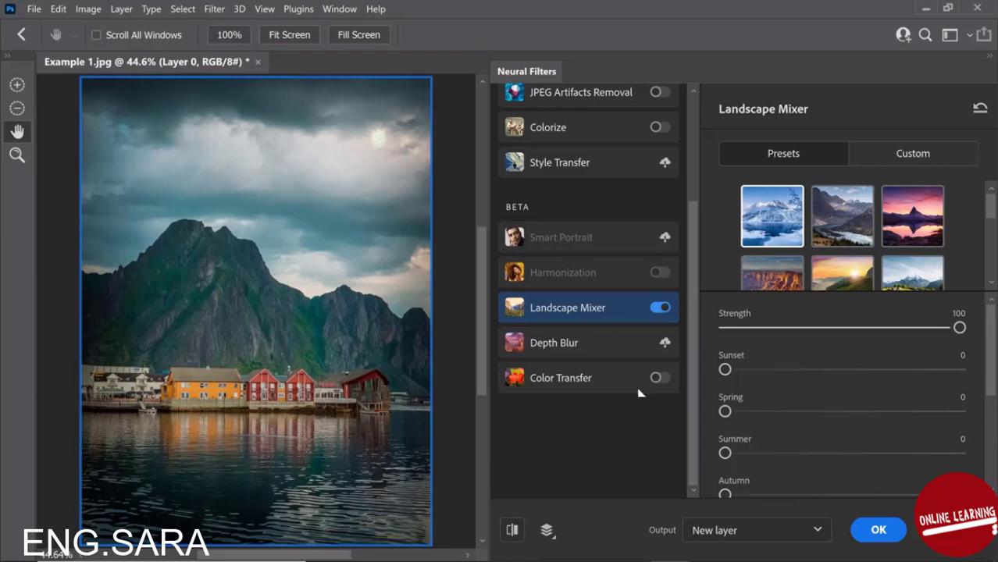
# Apply the pink sunset preset and flip between it and the original
pyautogui.click(918, 228)
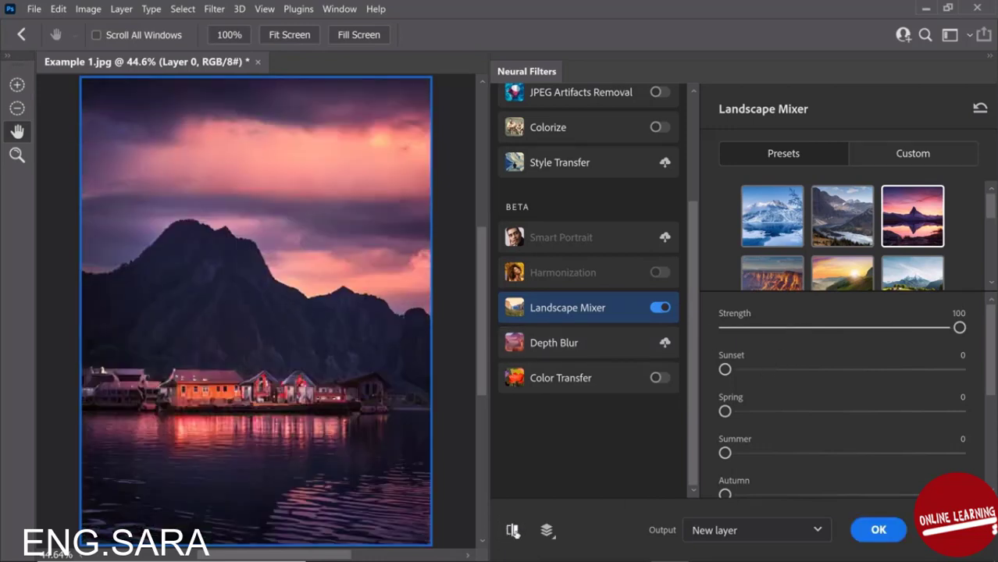
pyautogui.click(514, 531)
pyautogui.click(512, 531)
pyautogui.click(512, 531)
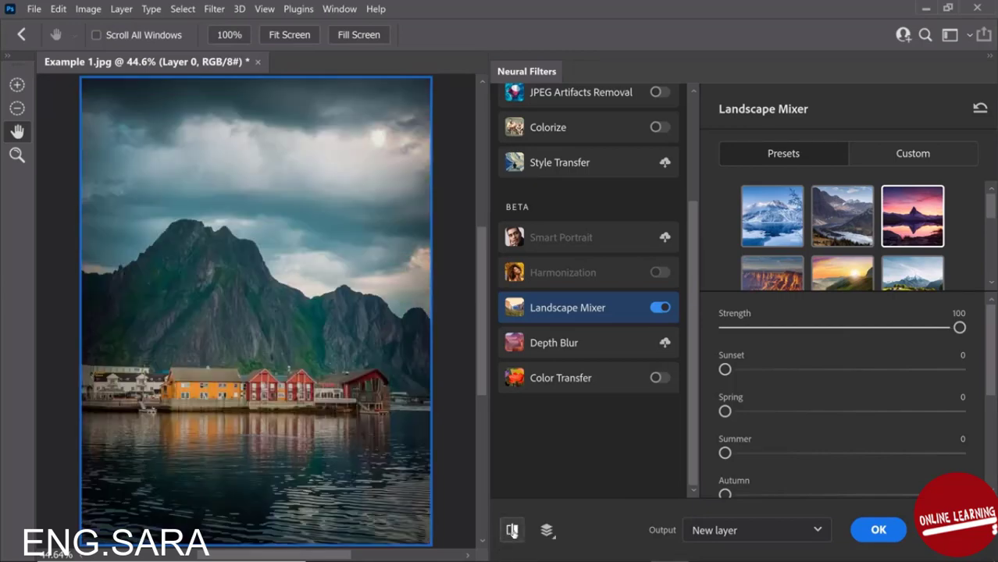
pyautogui.click(511, 531)
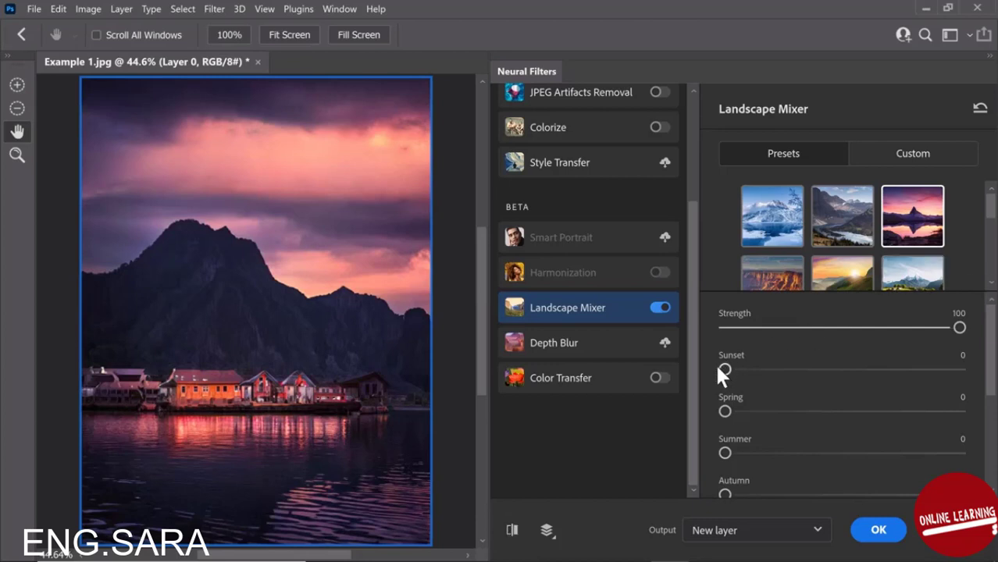
# Try the Sunset and Spring blends, reset both to 0, and raise Winter
pyautogui.moveTo(724, 370); pyautogui.dragTo(891, 370)
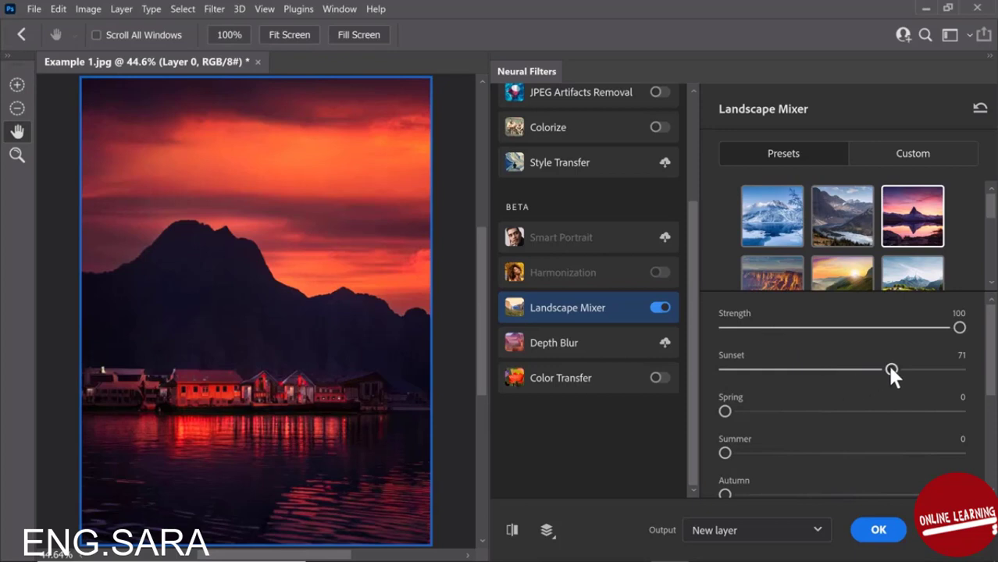
pyautogui.moveTo(891, 369); pyautogui.dragTo(736, 369)
pyautogui.moveTo(725, 412); pyautogui.dragTo(898, 412)
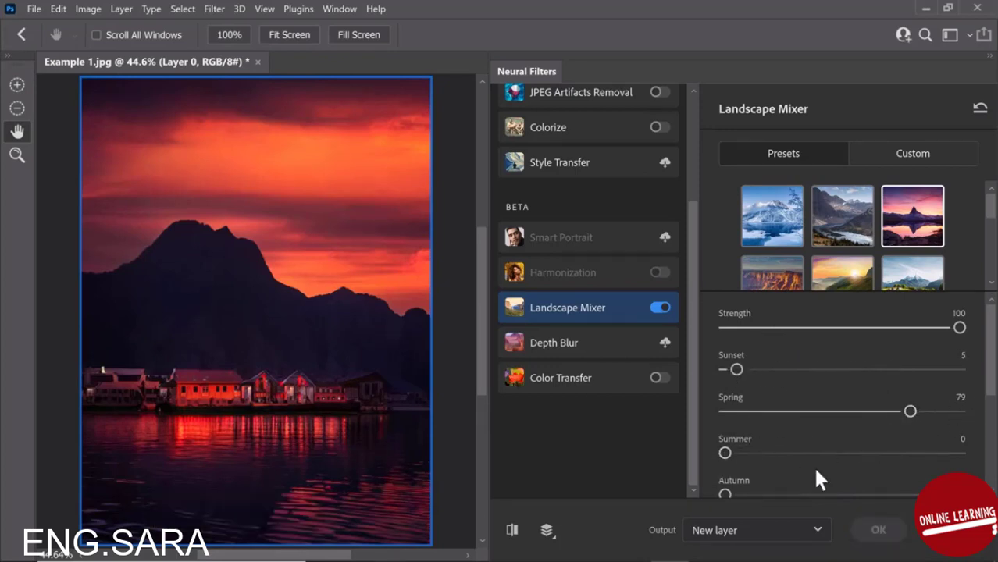
pyautogui.moveTo(992, 352); pyautogui.dragTo(992, 422)
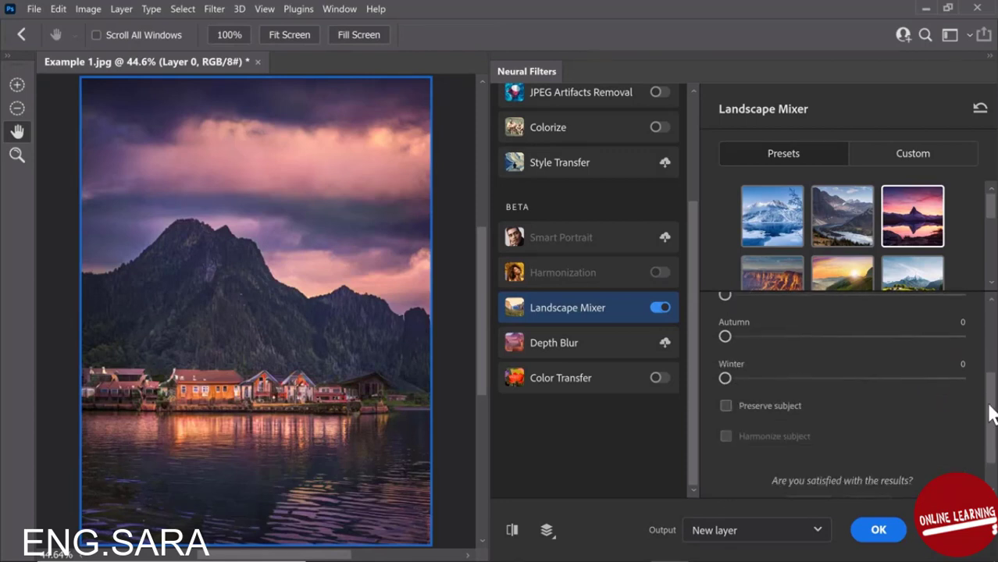
pyautogui.scroll(3, 906, 367)
pyautogui.moveTo(899, 365)
pyautogui.mouseDown()
pyautogui.moveTo(909, 364)
pyautogui.moveTo(725, 365)
pyautogui.mouseUp()
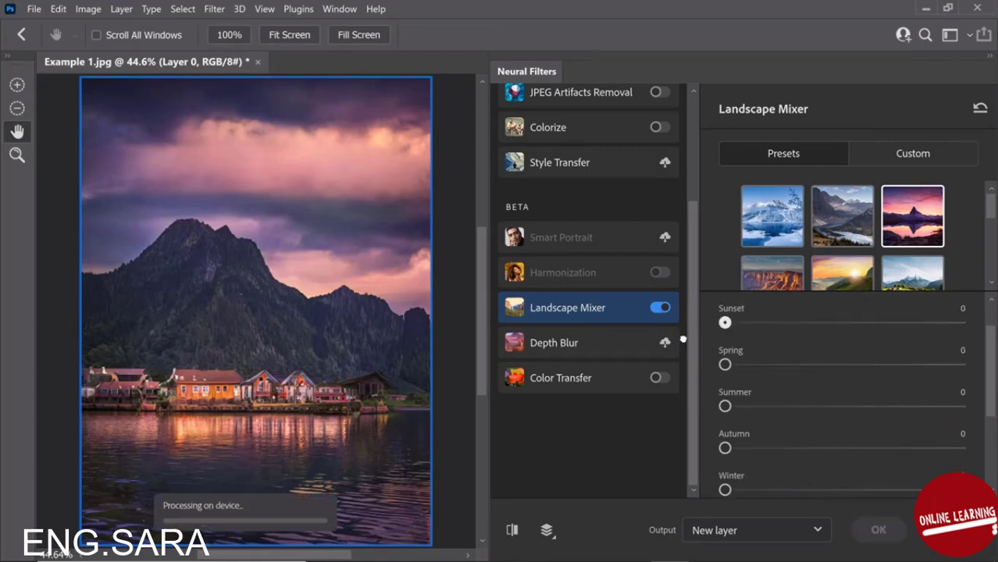
pyautogui.moveTo(736, 323); pyautogui.dragTo(724, 322)
pyautogui.moveTo(725, 489); pyautogui.dragTo(962, 384)
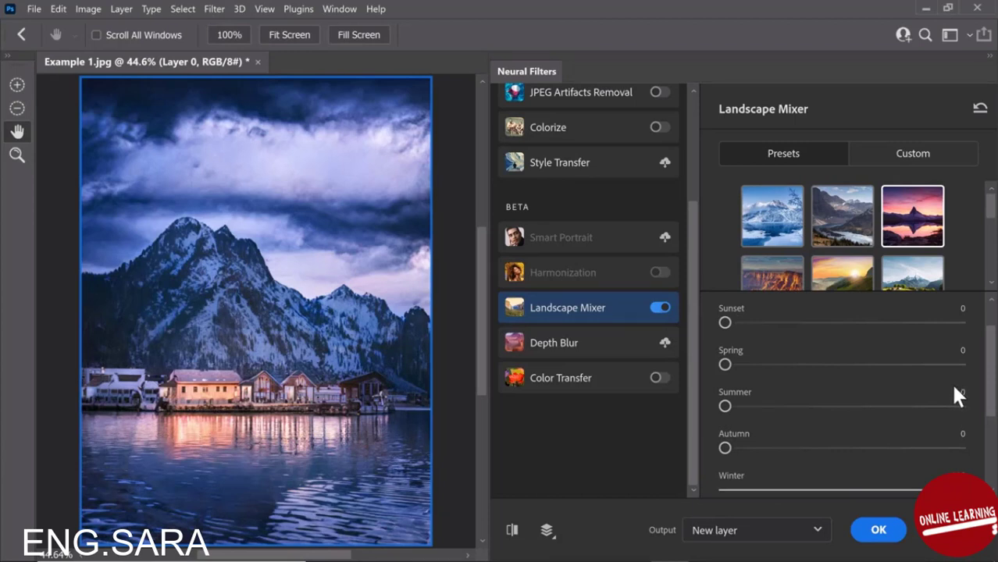
# Compare the snowy winter result with the original and output it as a new layer
pyautogui.click(511, 530)
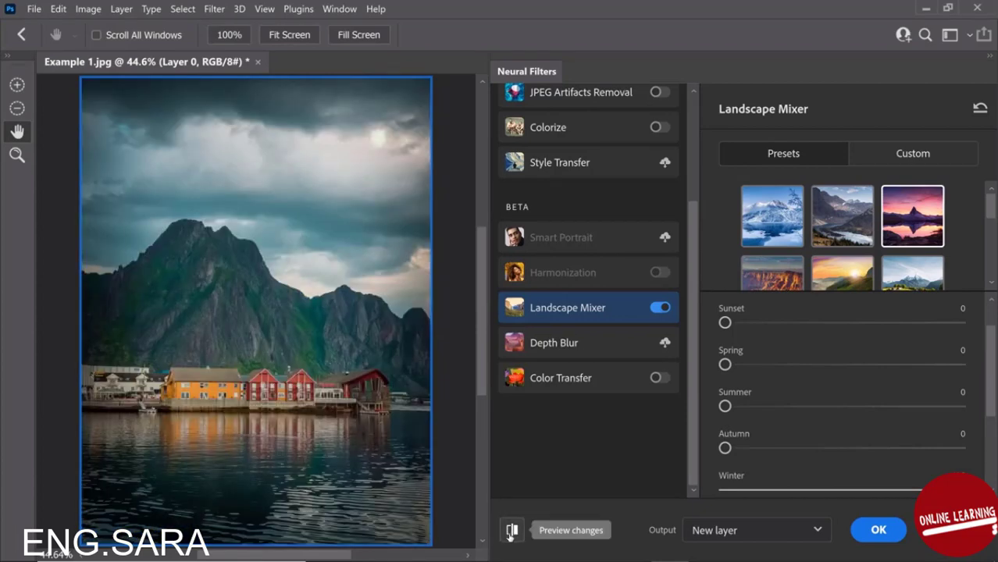
pyautogui.click(511, 531)
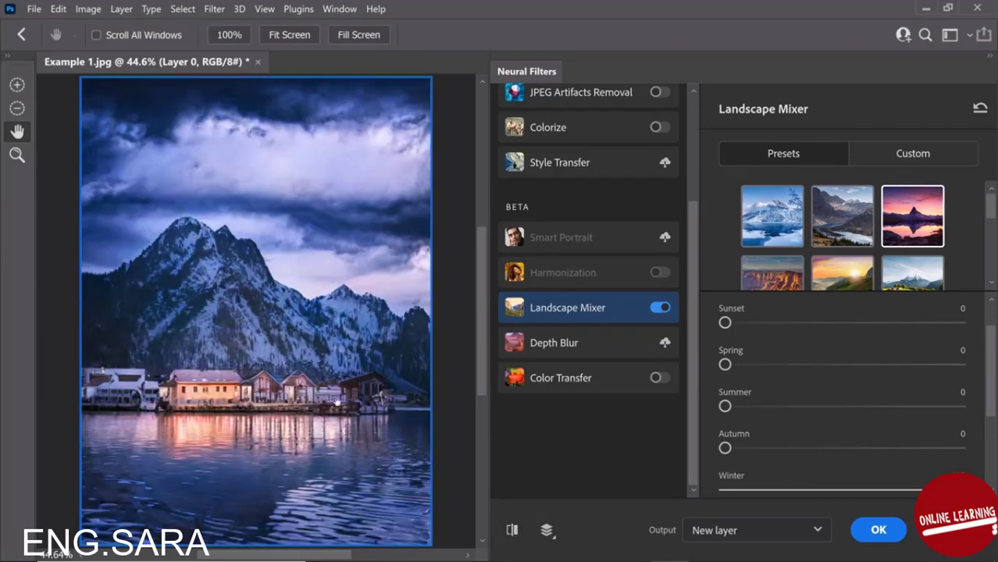
pyautogui.click(512, 531)
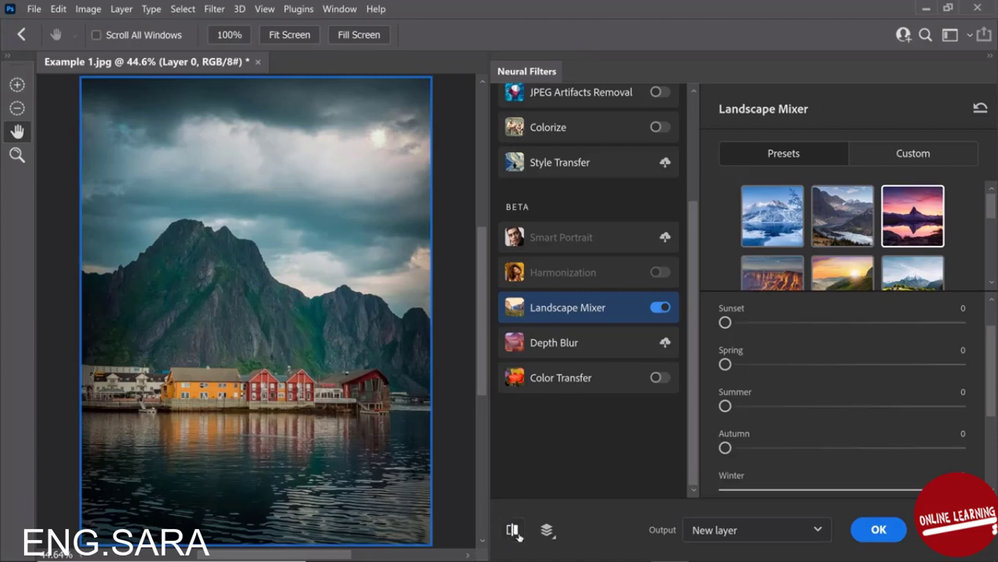
pyautogui.click(513, 532)
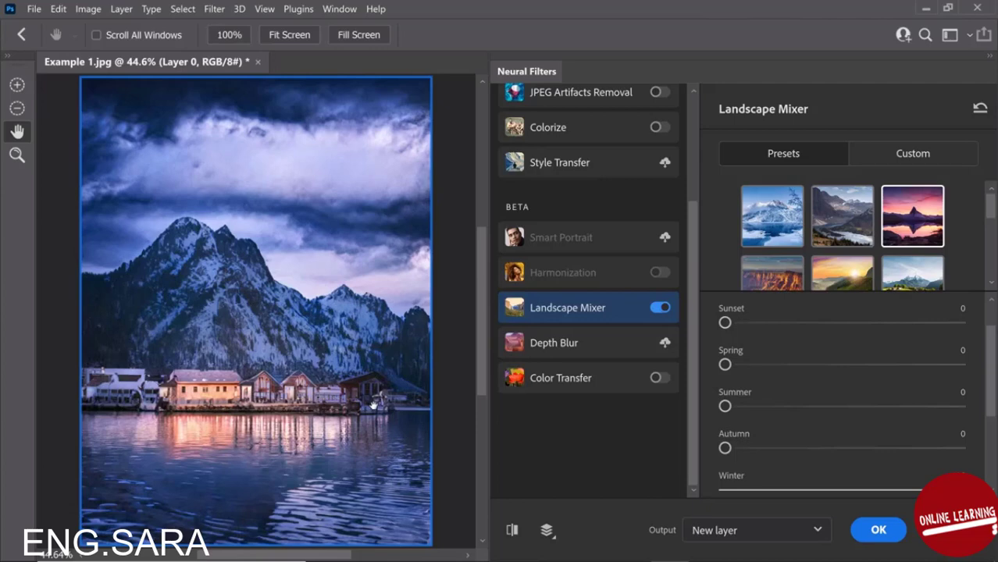
pyautogui.click(880, 531)
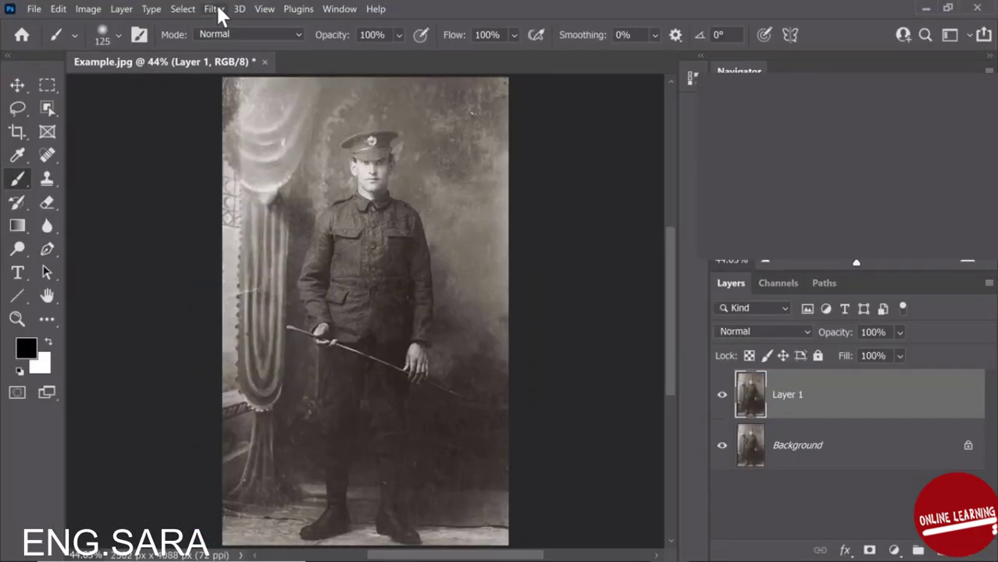
# Colorize the soldier portrait with the Colorize neural filter, creating Layer 2
pyautogui.click(214, 8)
pyautogui.click(250, 61)
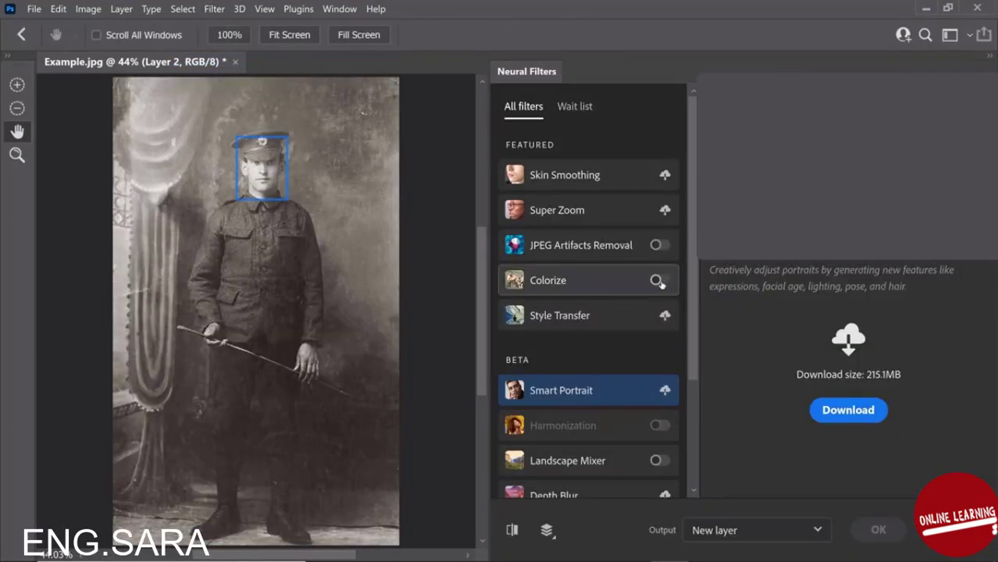
pyautogui.click(659, 281)
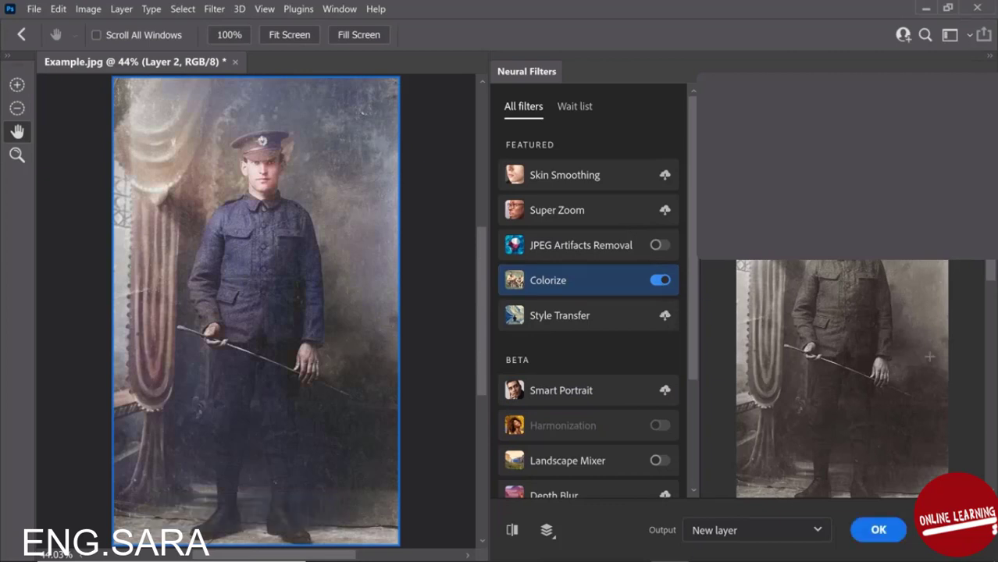
pyautogui.moveTo(985, 278); pyautogui.dragTo(990, 469)
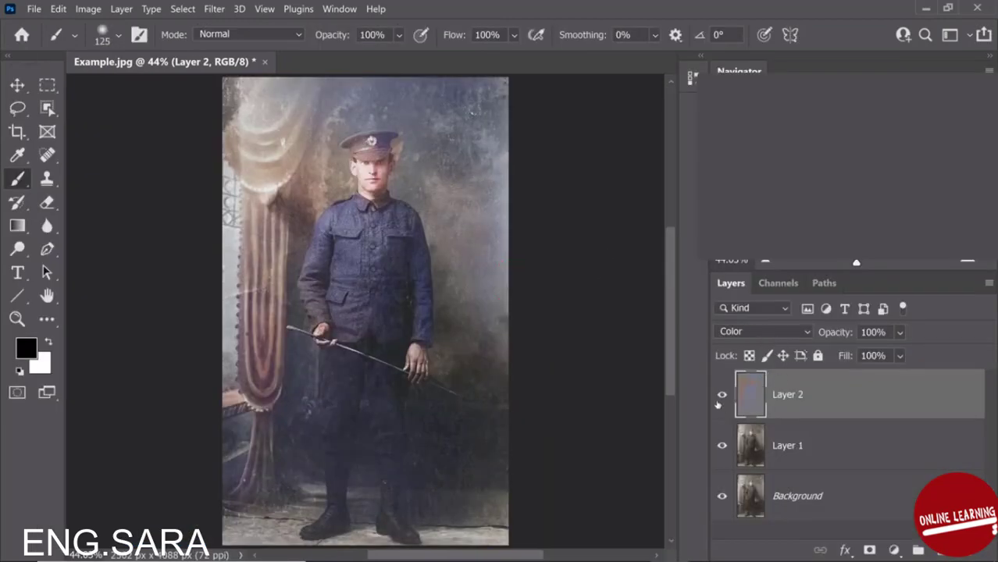
# Solo Layer 2's colour, restore all layers, and pan the close-up across the jacket
pyautogui.keyDown('alt'); pyautogui.click(721, 395); pyautogui.keyUp('alt')
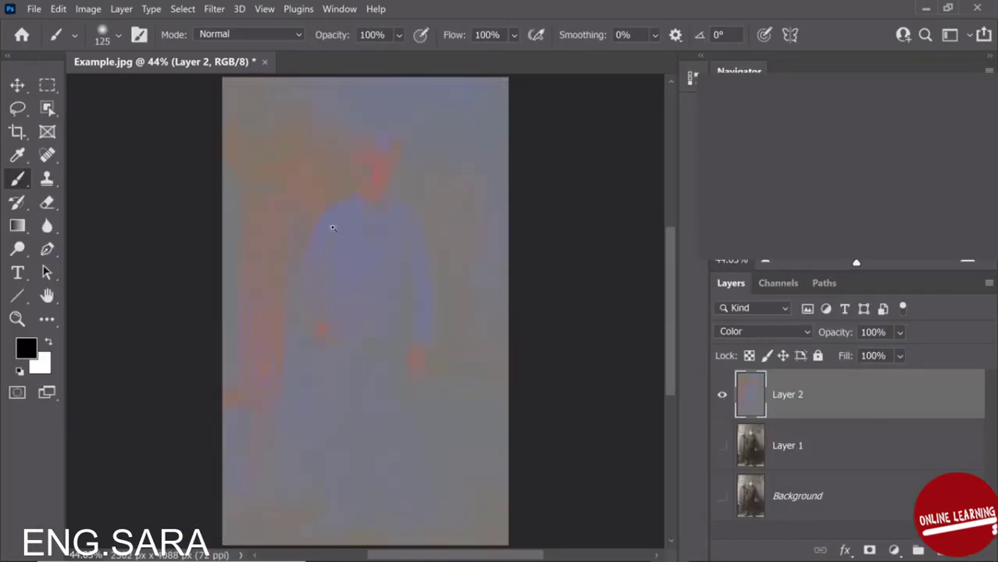
pyautogui.scroll(4, 332, 227)
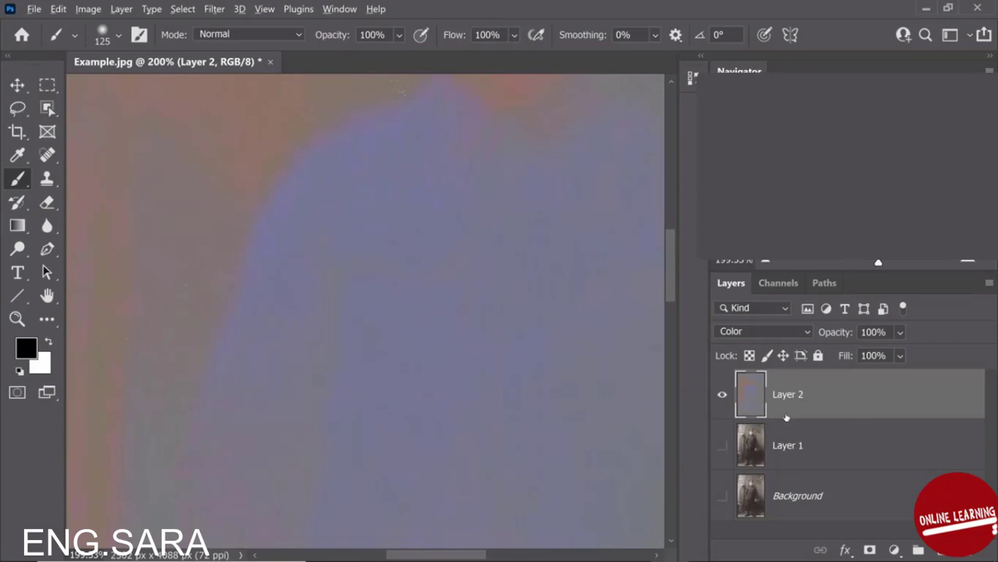
pyautogui.keyDown('alt'); pyautogui.click(722, 394); pyautogui.keyUp('alt')
pyautogui.moveTo(309, 367); pyautogui.dragTo(348, 314)
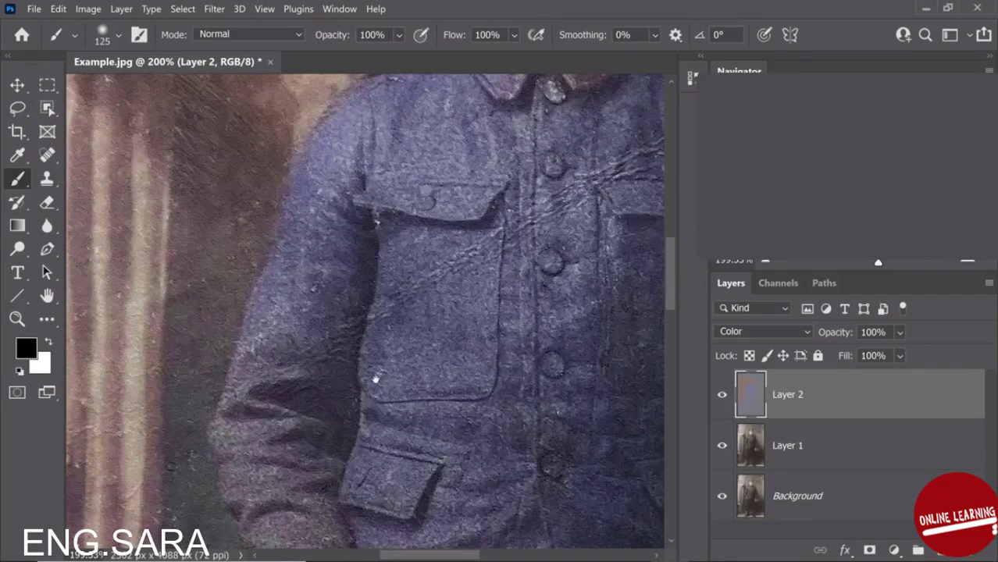
pyautogui.moveTo(317, 441); pyautogui.dragTo(364, 347)
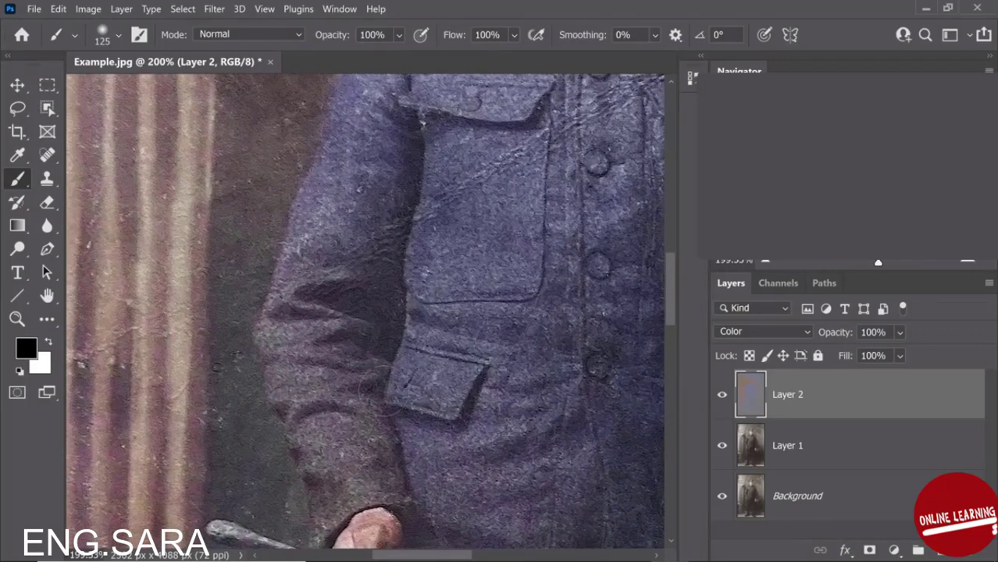
# Set the Eyedropper to sample from the Current Layer only
pyautogui.click(19, 157)
pyautogui.click(351, 35)
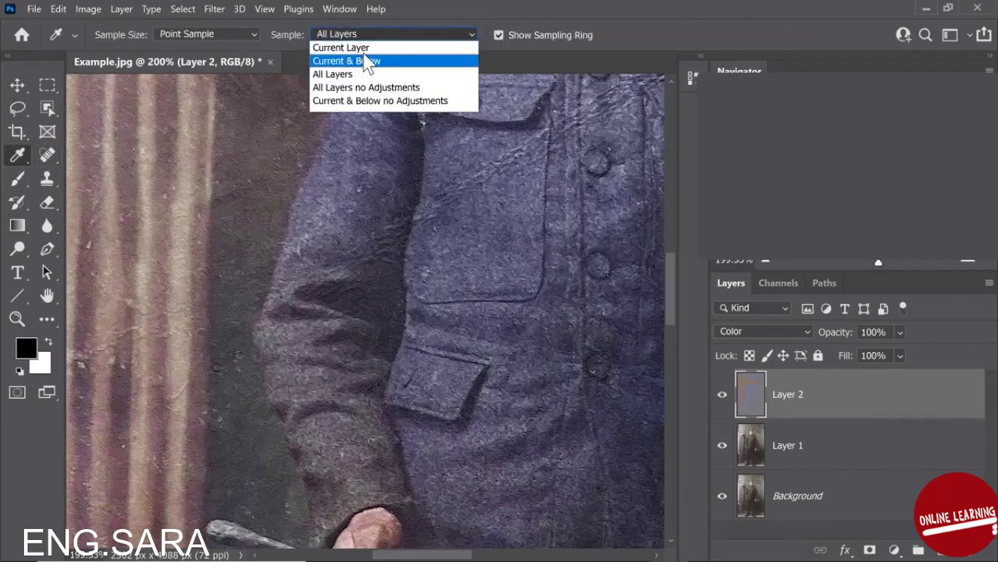
pyautogui.click(359, 47)
# Paint the left sleeve in the jacket's bluish-grey, then hide the photo layers
pyautogui.click(18, 178)
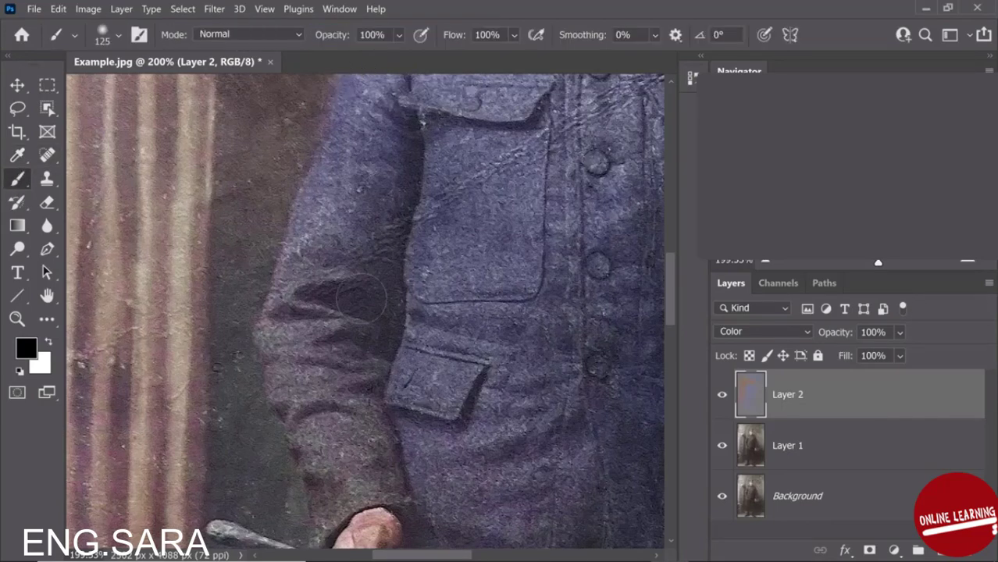
pyautogui.keyDown('alt'); pyautogui.click(453, 329); pyautogui.keyUp('alt')
pyautogui.moveTo(316, 304); pyautogui.dragTo(335, 367)
pyautogui.keyDown('alt'); pyautogui.click(723, 396); pyautogui.keyUp('alt')
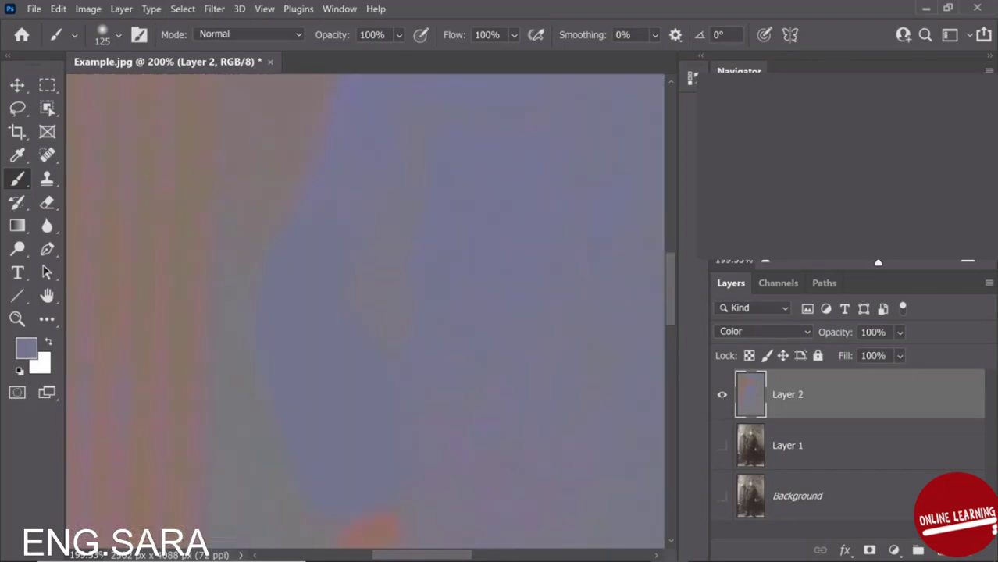
pyautogui.scroll(-3, 441, 345)
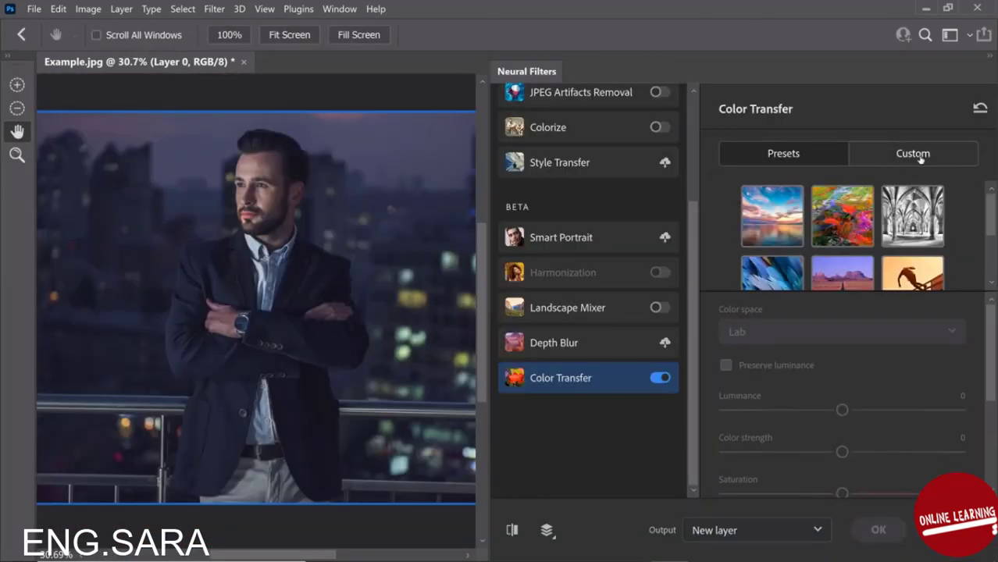
# Load the Starry Night painting as the custom Color Transfer reference image
pyautogui.click(925, 157)
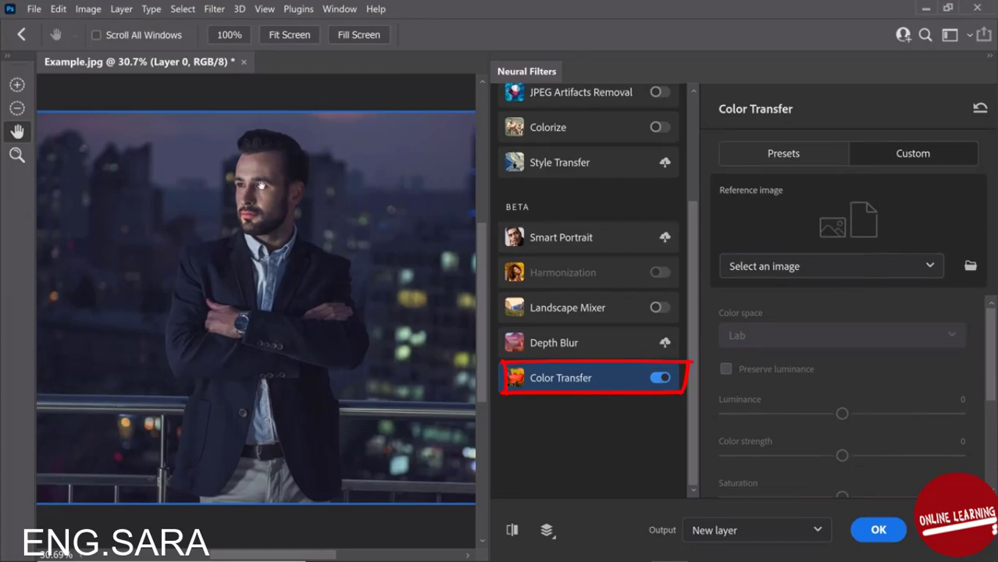
pyautogui.click(970, 265)
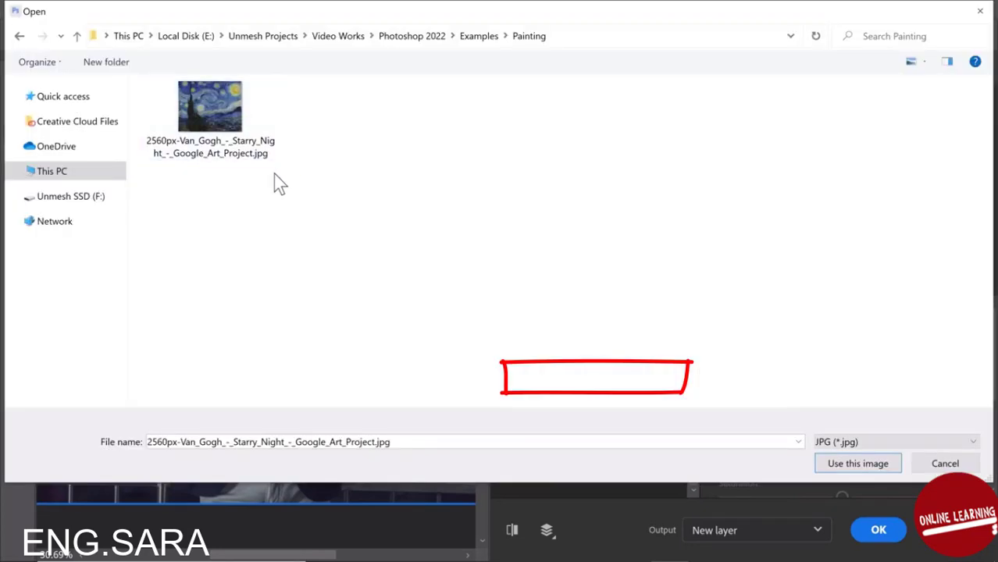
pyautogui.click(243, 142)
pyautogui.click(856, 467)
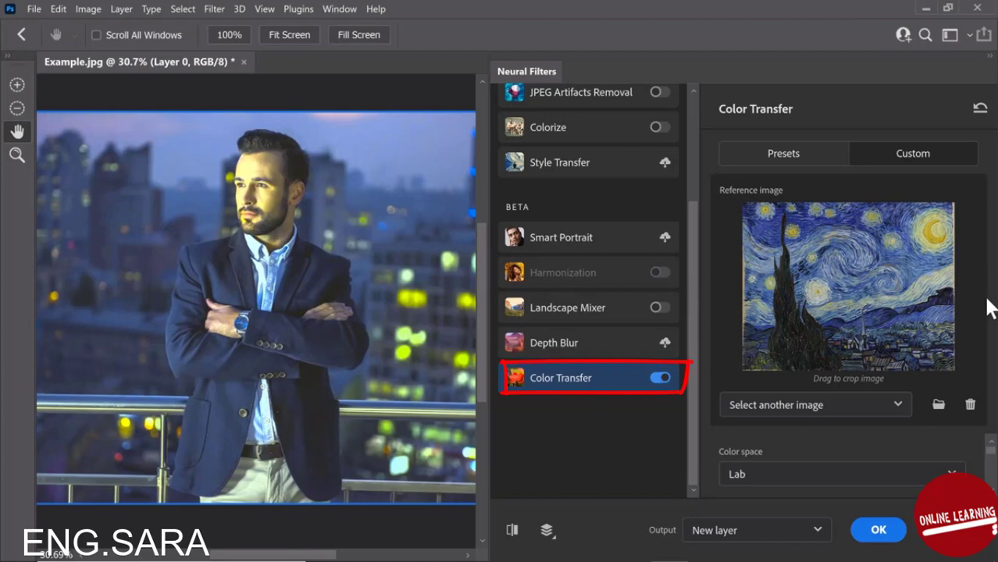
# Turn on Preserve luminance and apply the colour transfer as a new layer
pyautogui.scroll(-2, 990, 468)
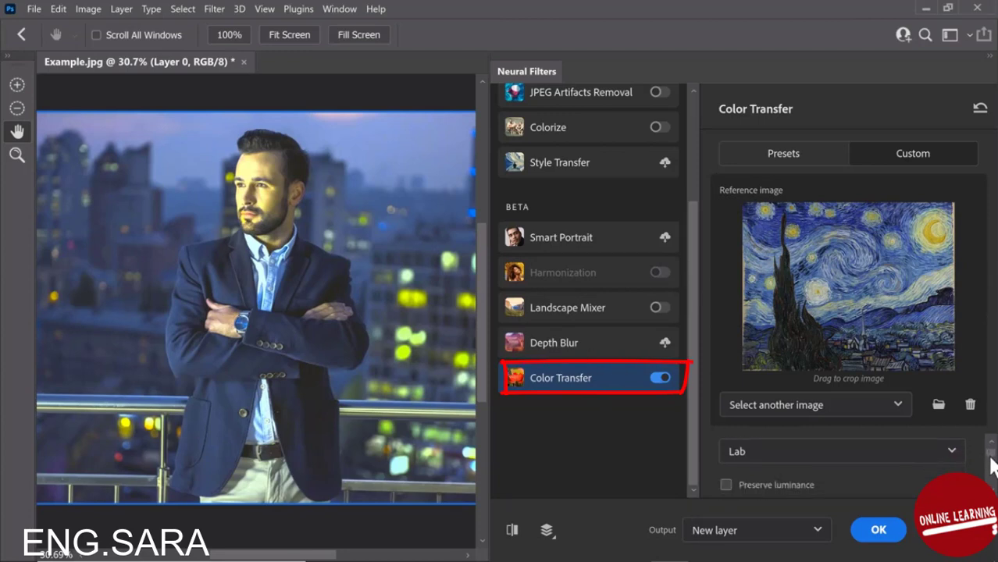
pyautogui.click(727, 458)
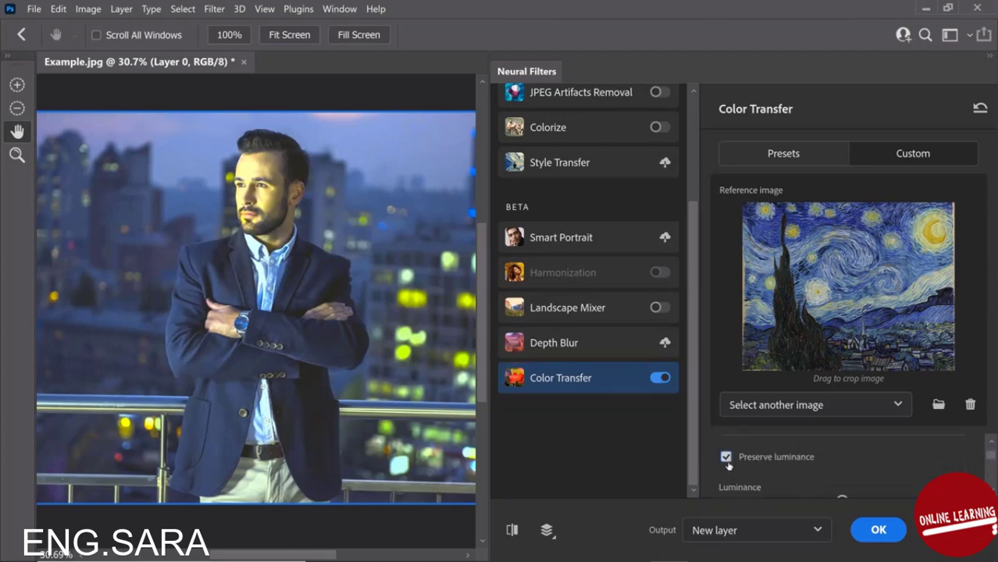
pyautogui.scroll(-2, 990, 468)
pyautogui.scroll(-1, 992, 473)
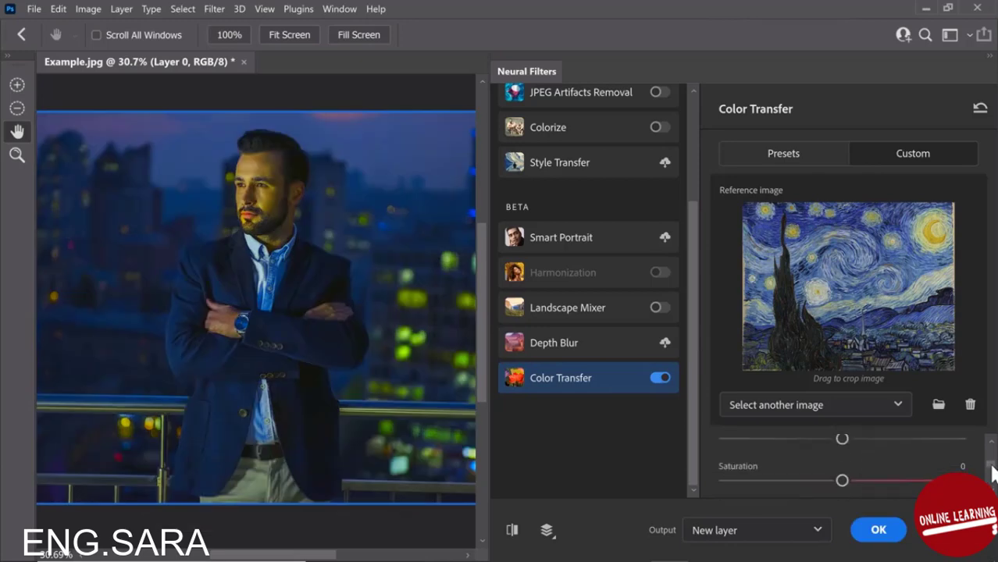
pyautogui.scroll(-1, 992, 475)
pyautogui.scroll(-1, 992, 477)
pyautogui.scroll(-2, 993, 481)
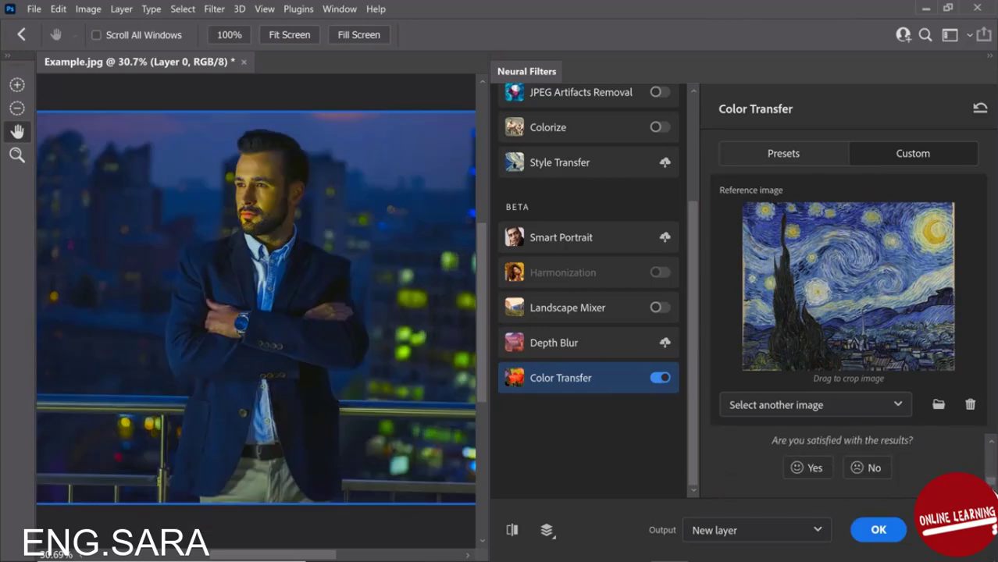
pyautogui.click(879, 531)
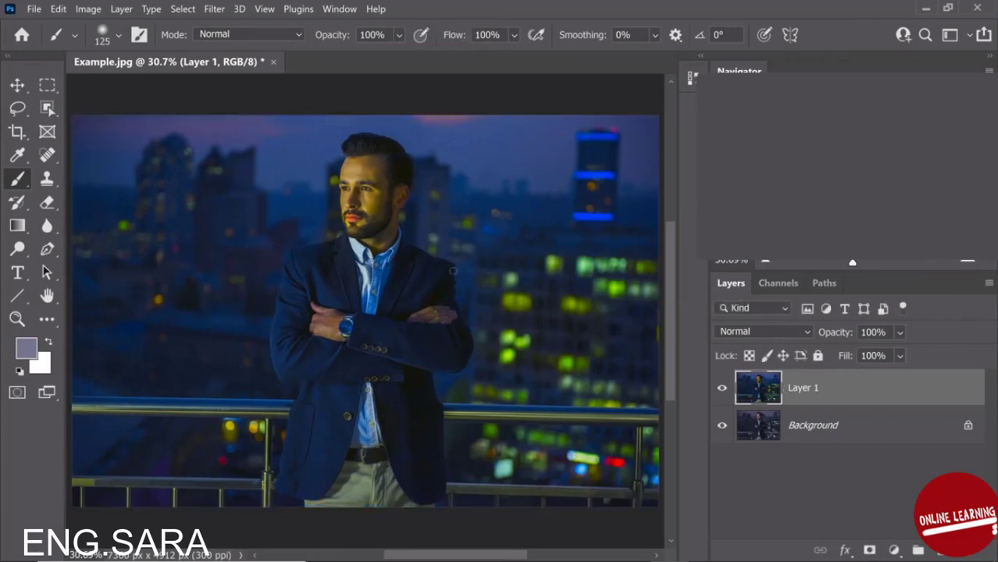
# Add a layer mask to Layer 1, set black as foreground, and enlarge the brush
pyautogui.click(870, 550)
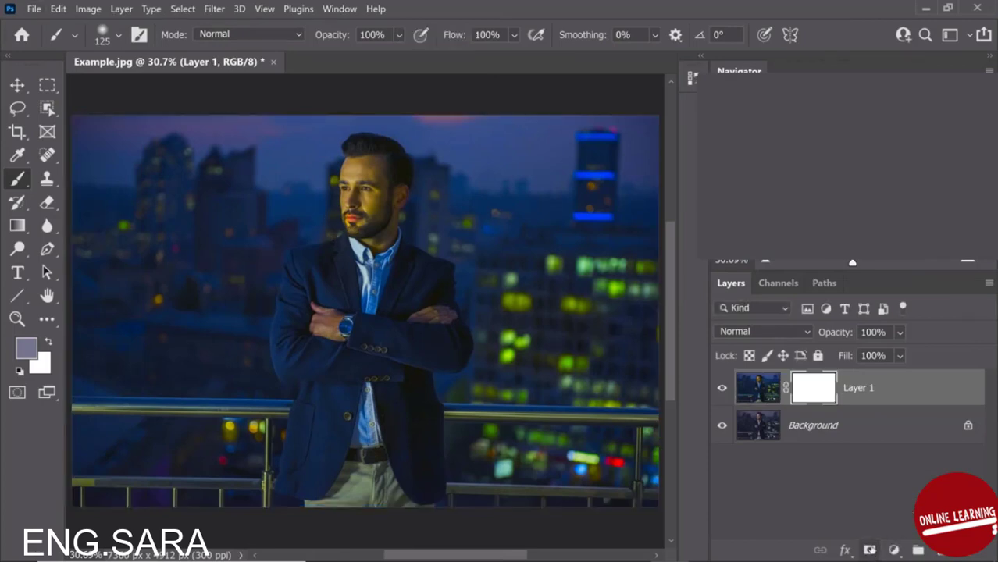
pyautogui.press('d')
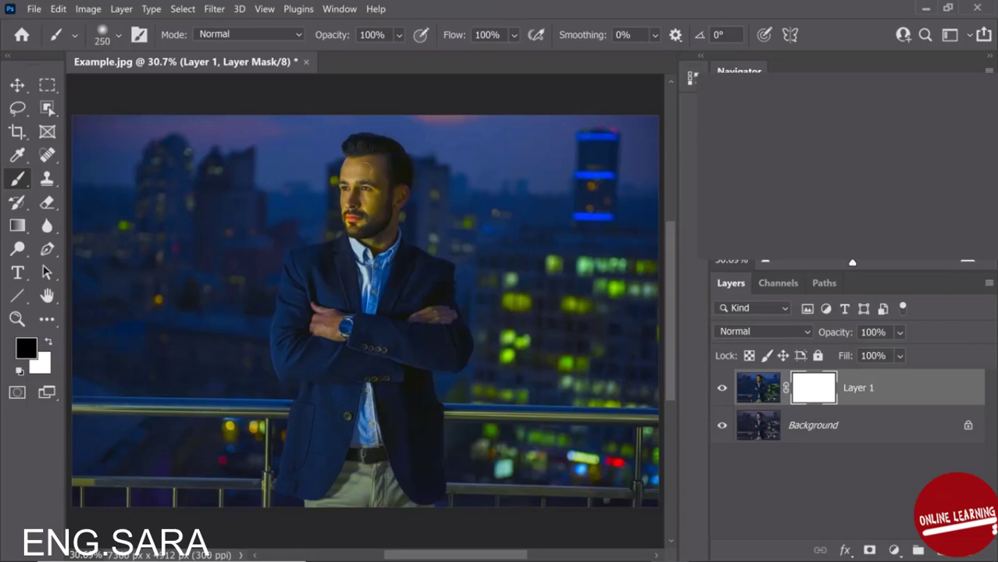
pyautogui.press(']')
pyautogui.press(']')
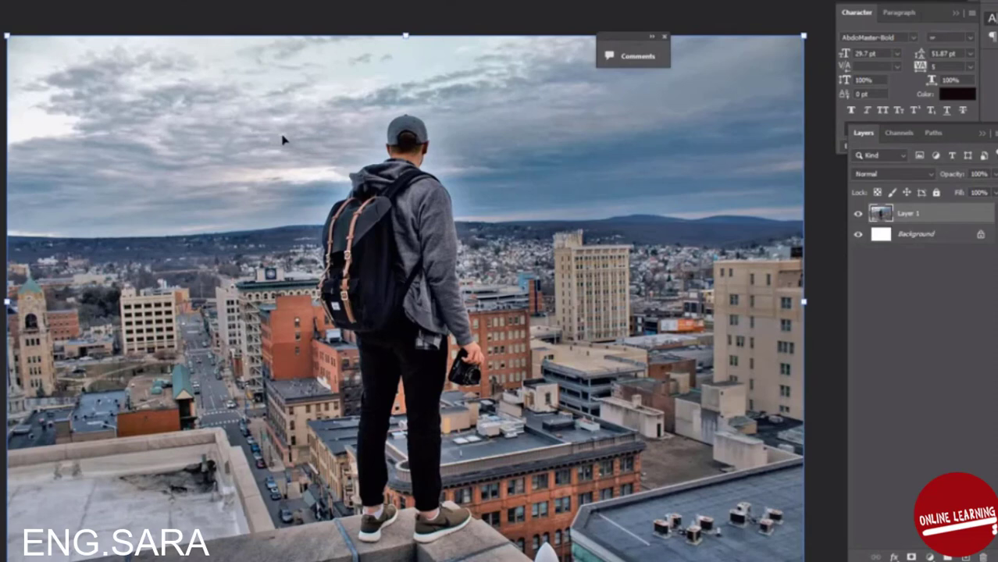
# Switch on the Color Transfer neural filter for the rooftop cityscape photo
pyautogui.click(4, 3)
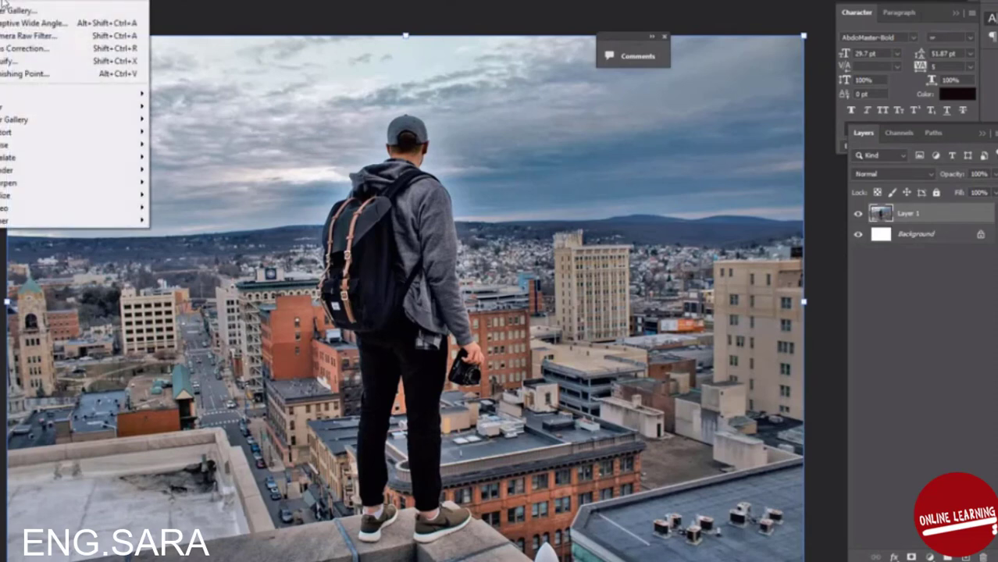
pyautogui.click(11, 10)
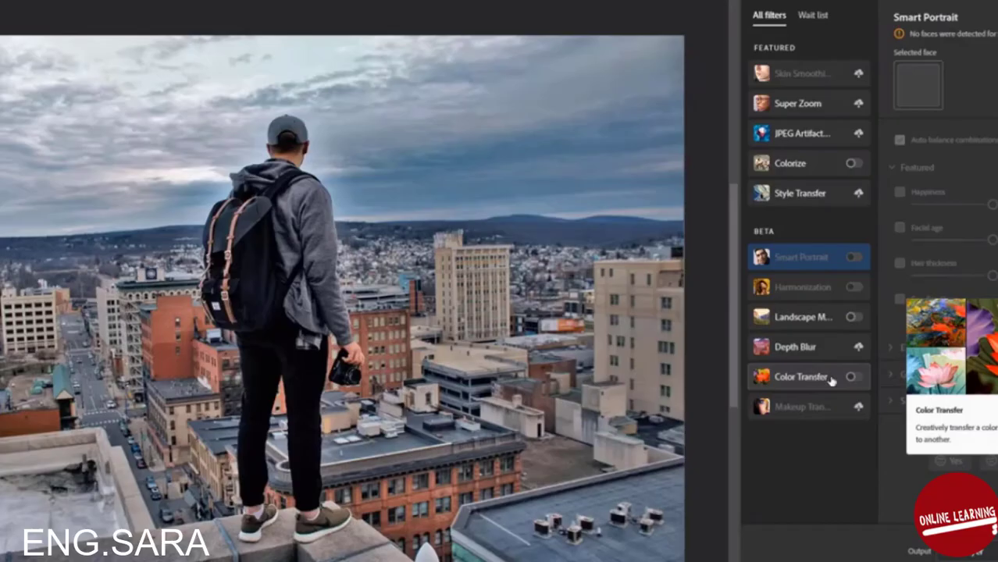
pyautogui.click(832, 381)
pyautogui.click(856, 378)
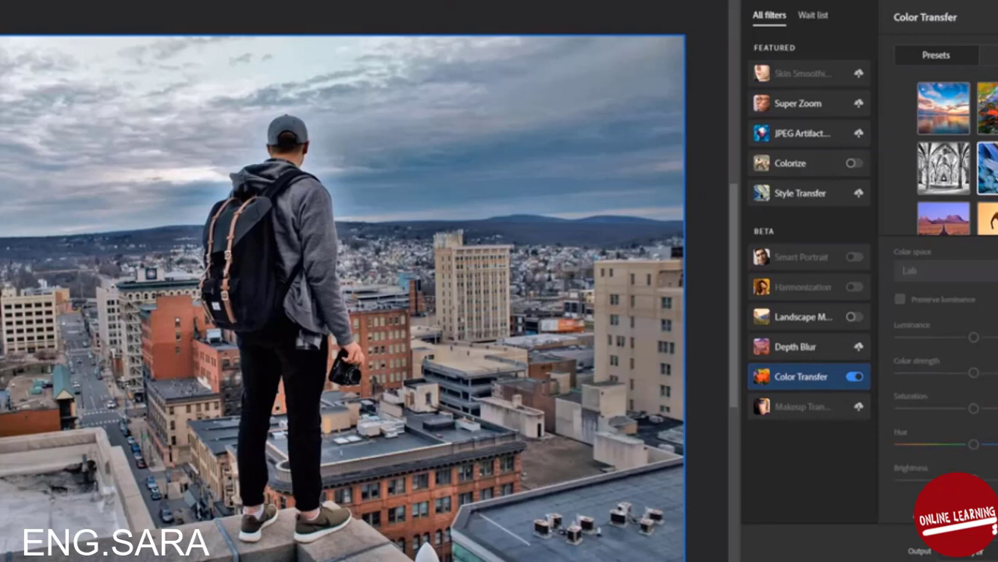
# Try the sunset preset, then another preset giving warmer yellow and pink tones
pyautogui.click(949, 112)
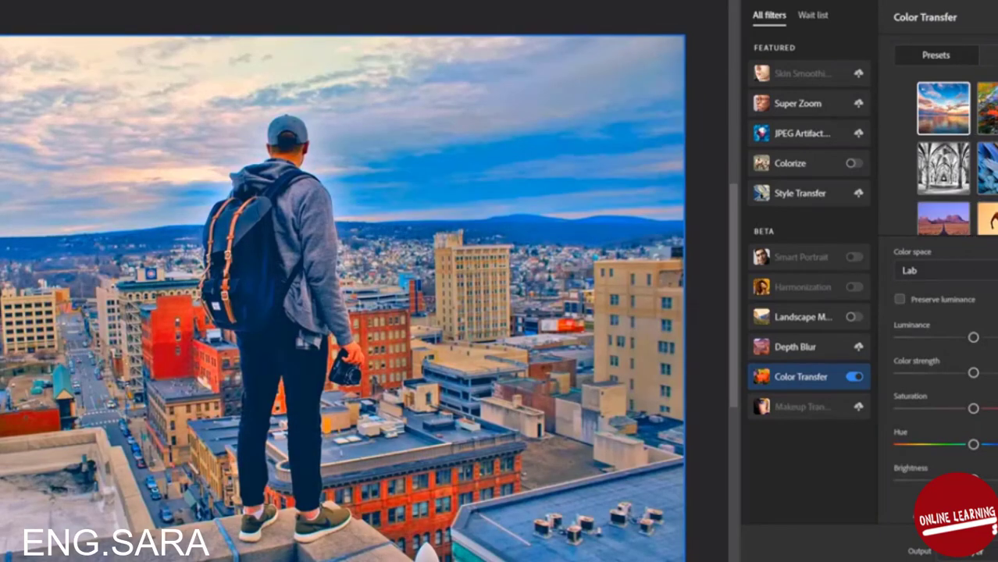
pyautogui.scroll(-3, 943, 156)
pyautogui.scroll(3, 943, 156)
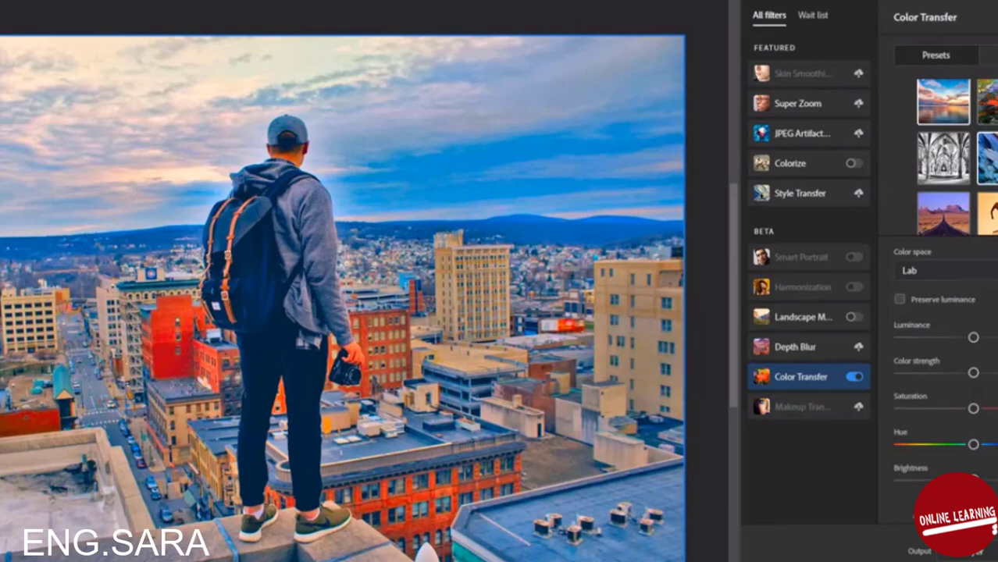
pyautogui.click(987, 101)
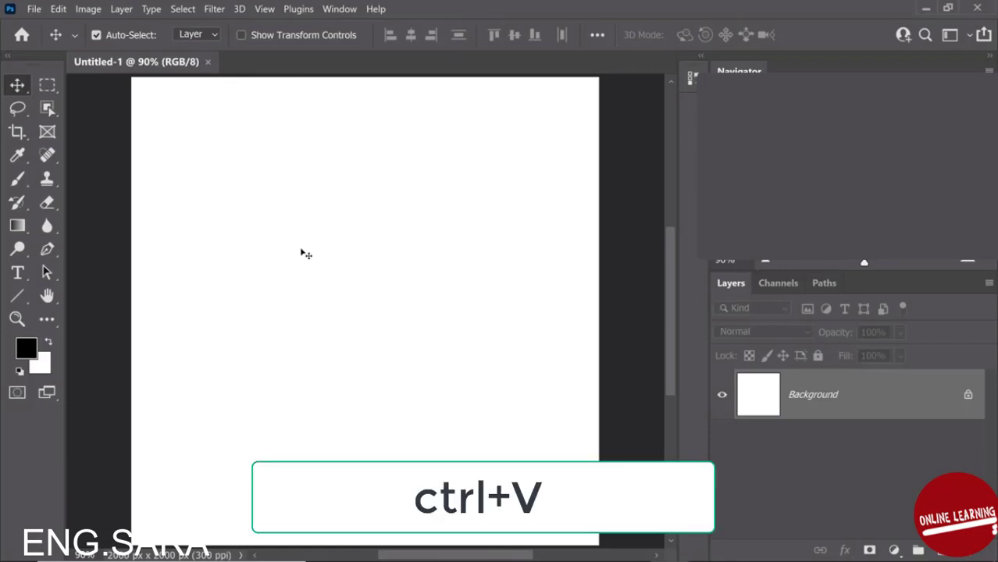
# Paste the Illustrator girl-with-mug artwork and expand its group to identify the eyebrow and hat paths
pyautogui.hotkey('ctrl', 'v')
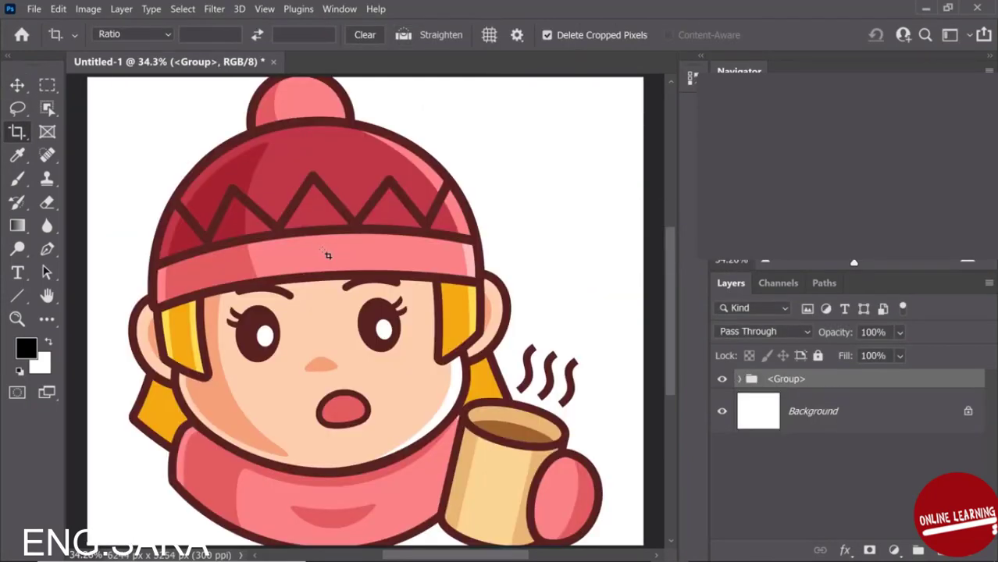
pyautogui.scroll(-2, 425, 312)
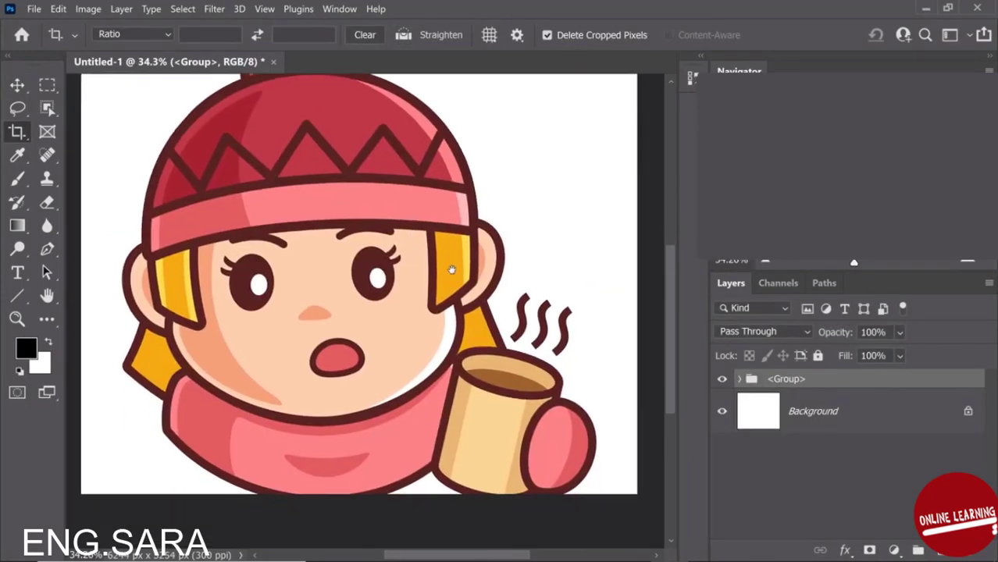
pyautogui.click(740, 380)
pyautogui.click(781, 412)
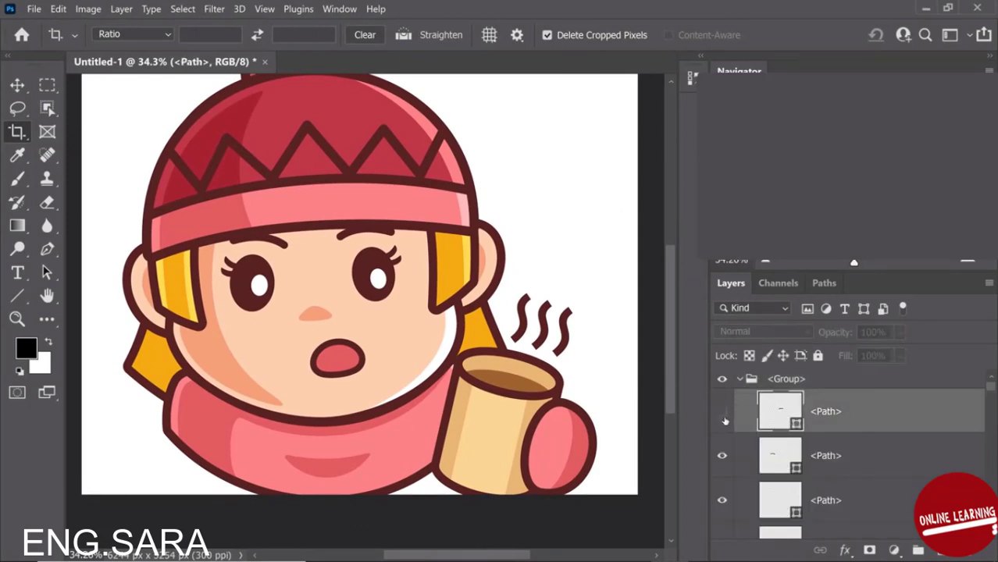
pyautogui.click(722, 412)
pyautogui.click(722, 411)
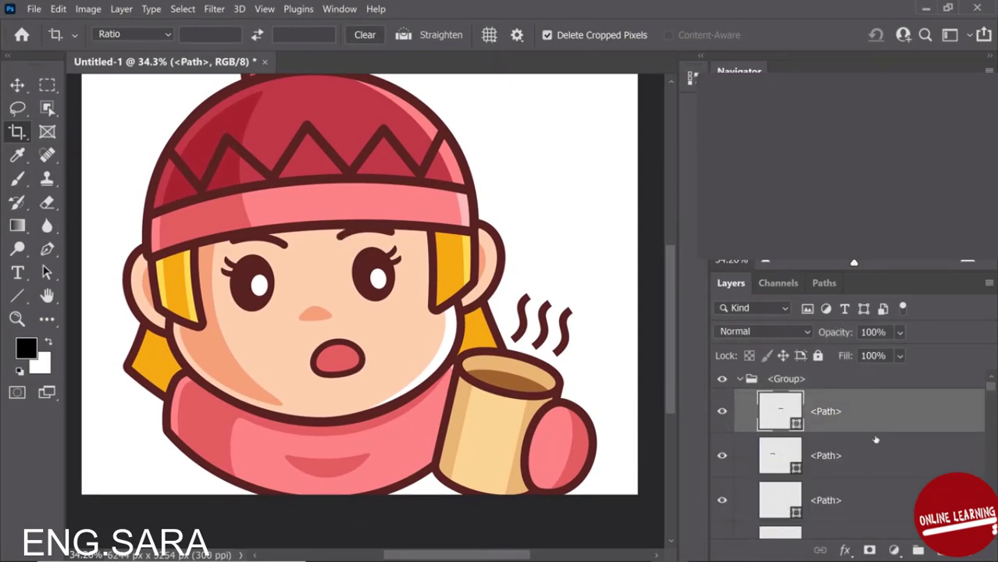
pyautogui.moveTo(991, 388)
pyautogui.mouseDown()
pyautogui.moveTo(992, 442)
pyautogui.moveTo(732, 435)
pyautogui.mouseUp()
pyautogui.click(722, 439)
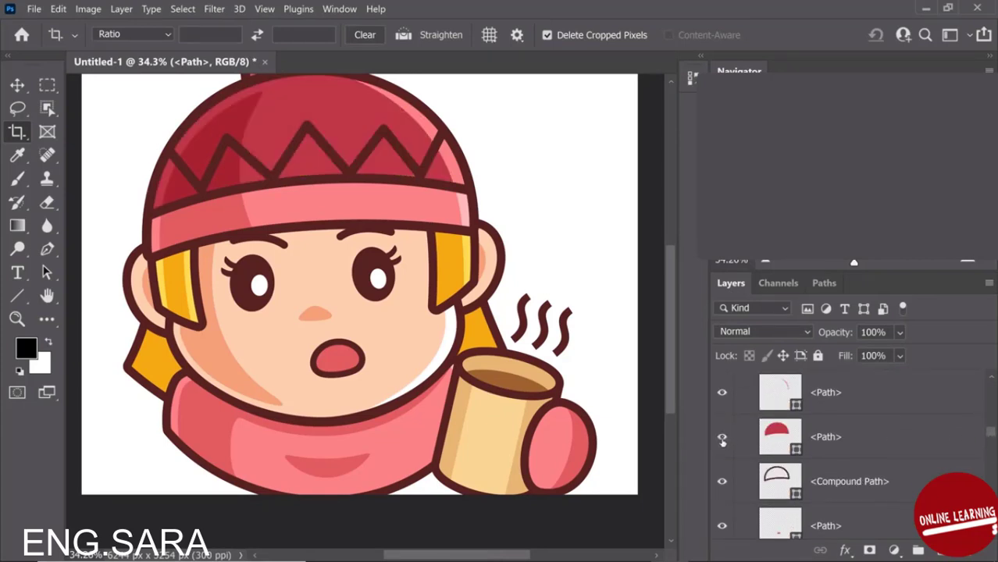
# Recolour the hat shape's fill to the darker red #931f2c
pyautogui.doubleClick(778, 439)
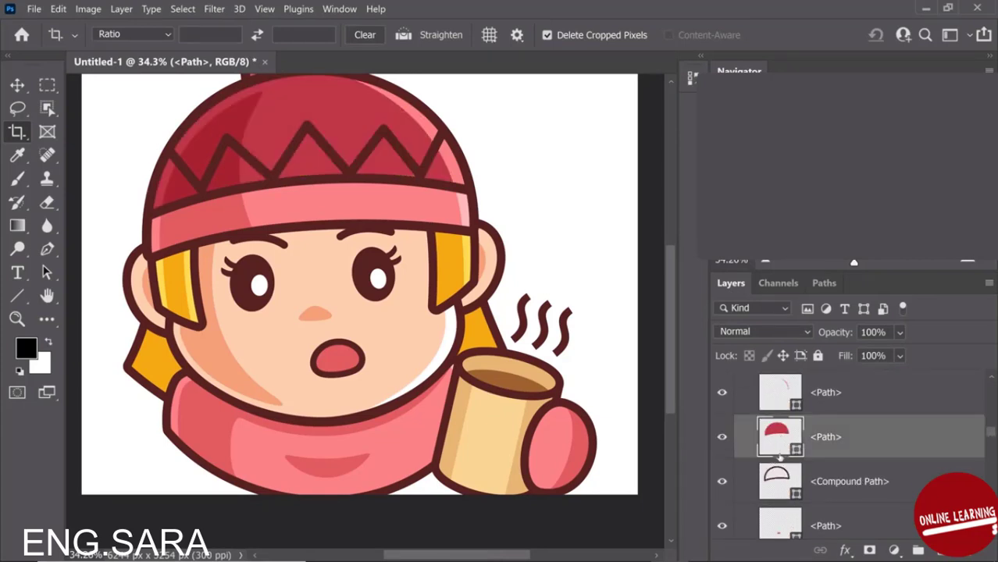
pyautogui.click(205, 141)
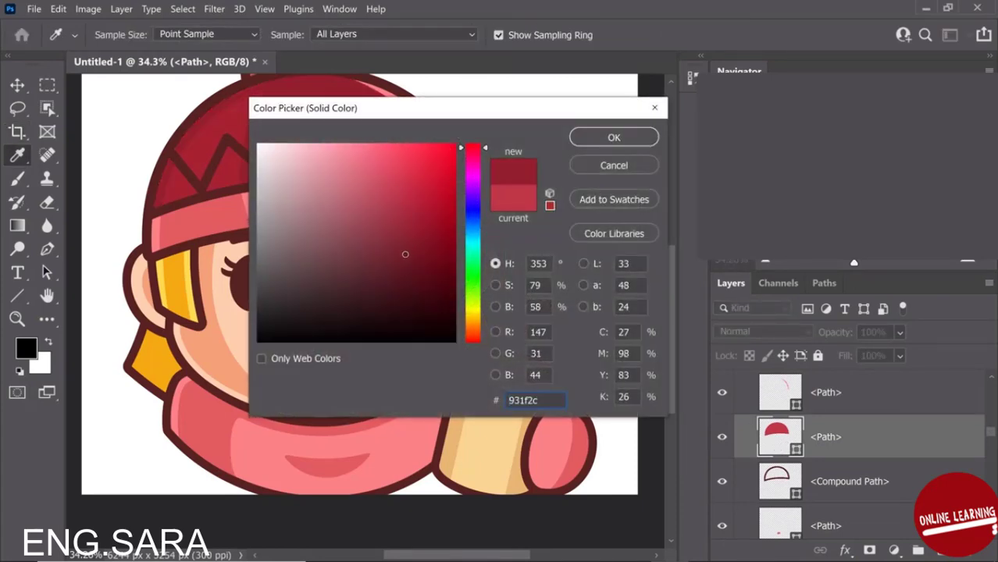
pyautogui.click(613, 138)
pyautogui.press('c')
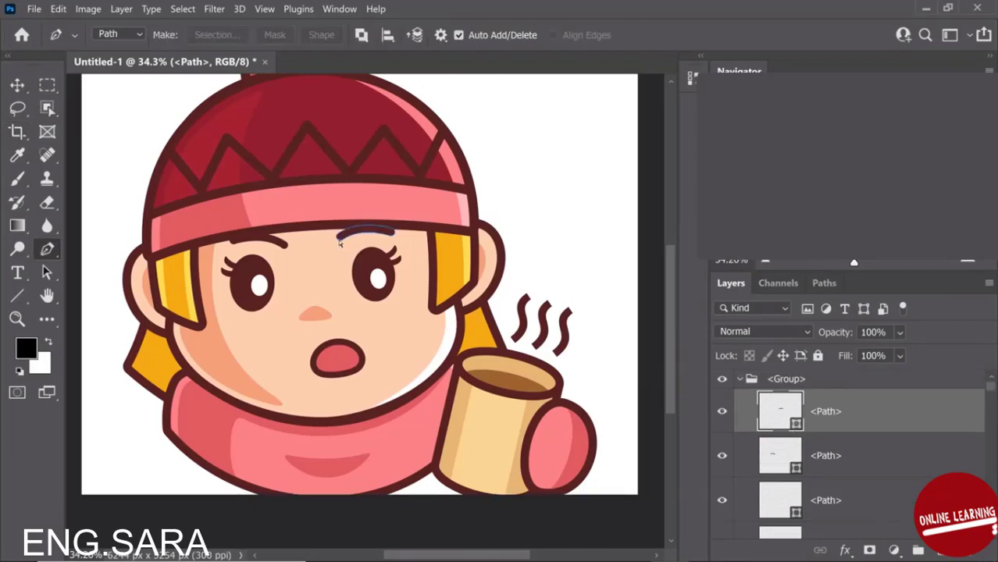
# Reshape the right eyebrow's left tip by moving its lower-left anchor and extending a top-anchor handle
pyautogui.click(339, 239)
pyautogui.scroll(5, 340, 239)
pyautogui.scroll(5, 403, 239)
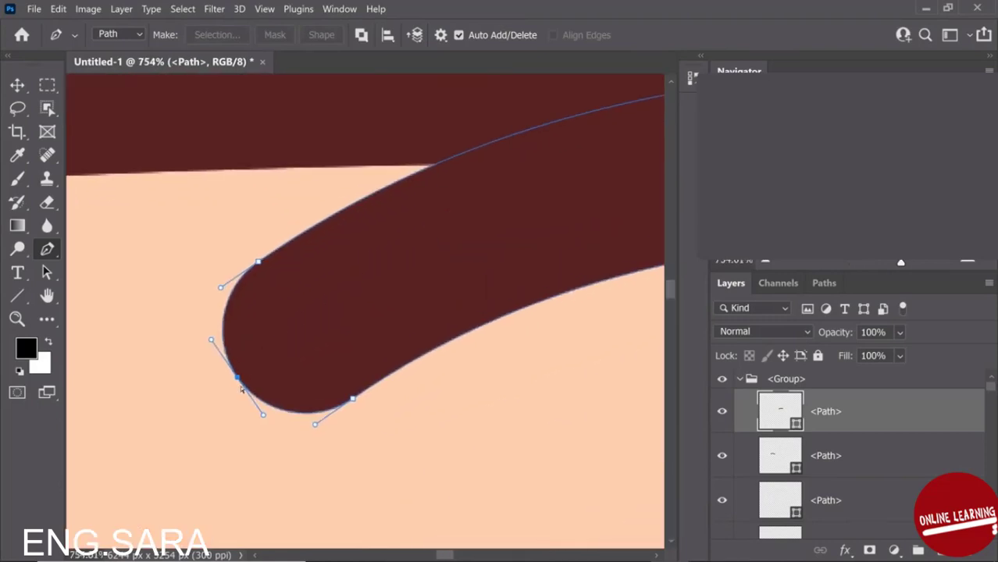
pyautogui.moveTo(240, 386); pyautogui.dragTo(214, 408)
pyautogui.moveTo(260, 266); pyautogui.dragTo(463, 100)
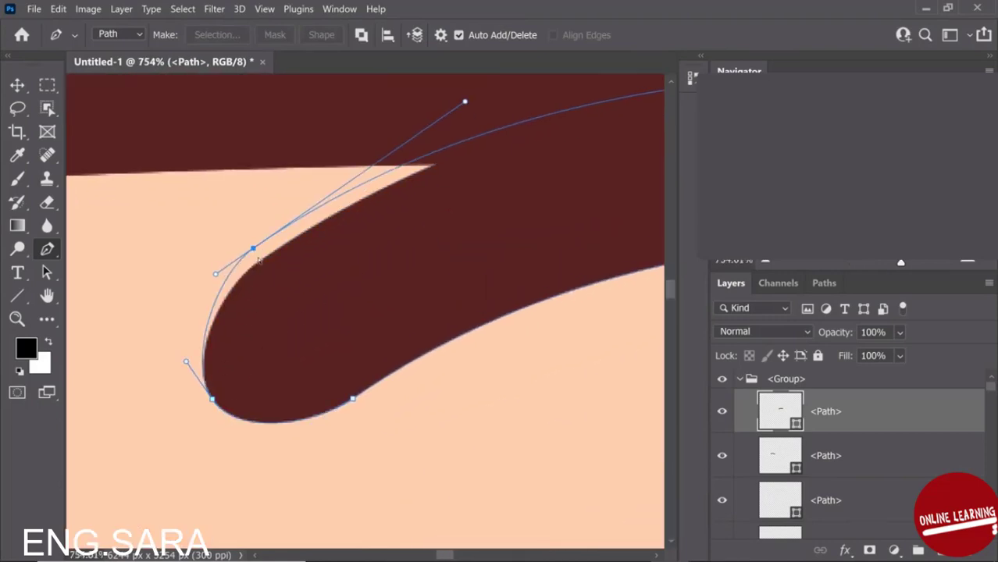